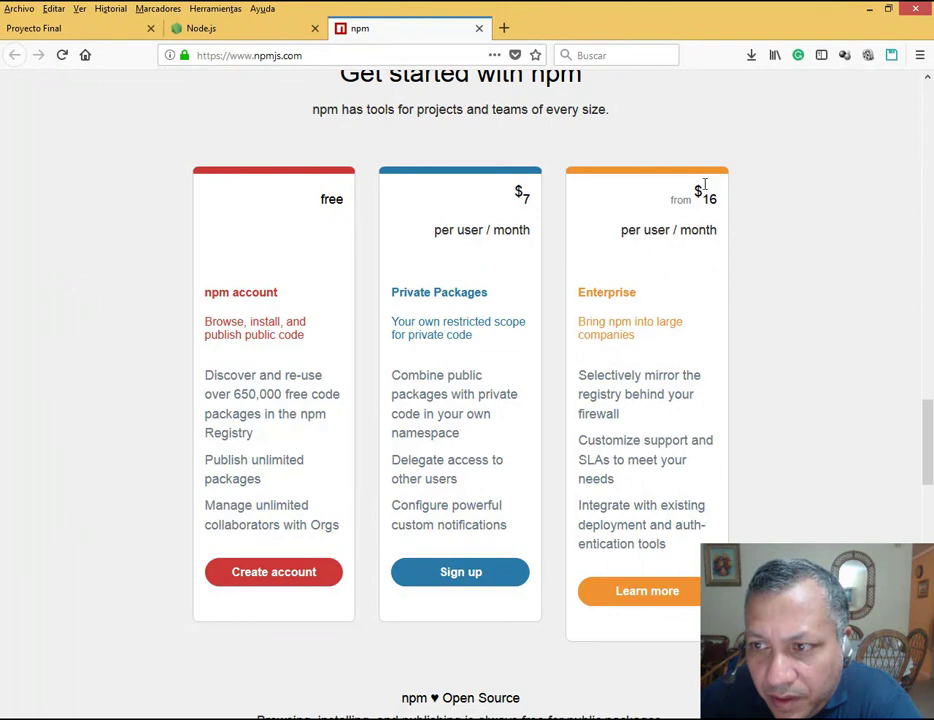
Step: Review the pricing plans and the most-installed packages on the npm home page, closing the page when finished
scroll(632, 337, "down", 5)
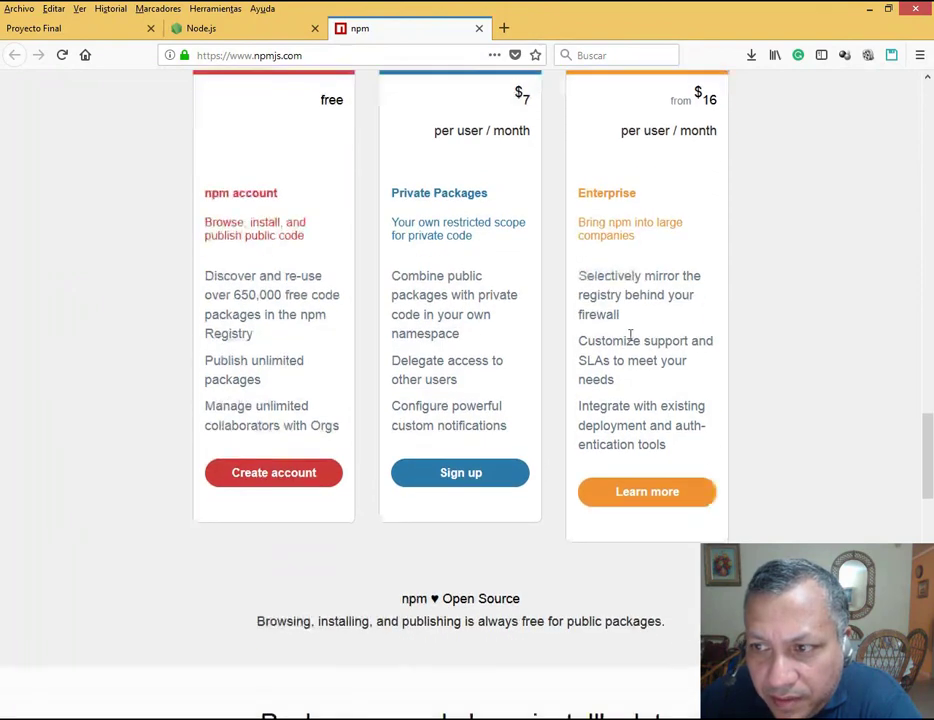
scroll(628, 332, "down", 6)
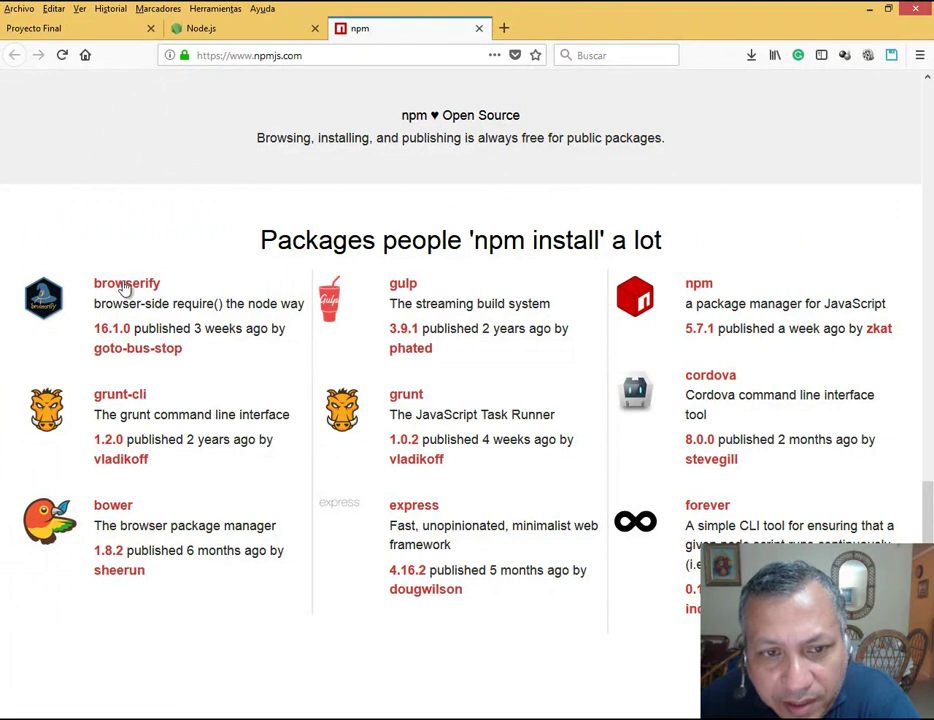
left_click(479, 29)
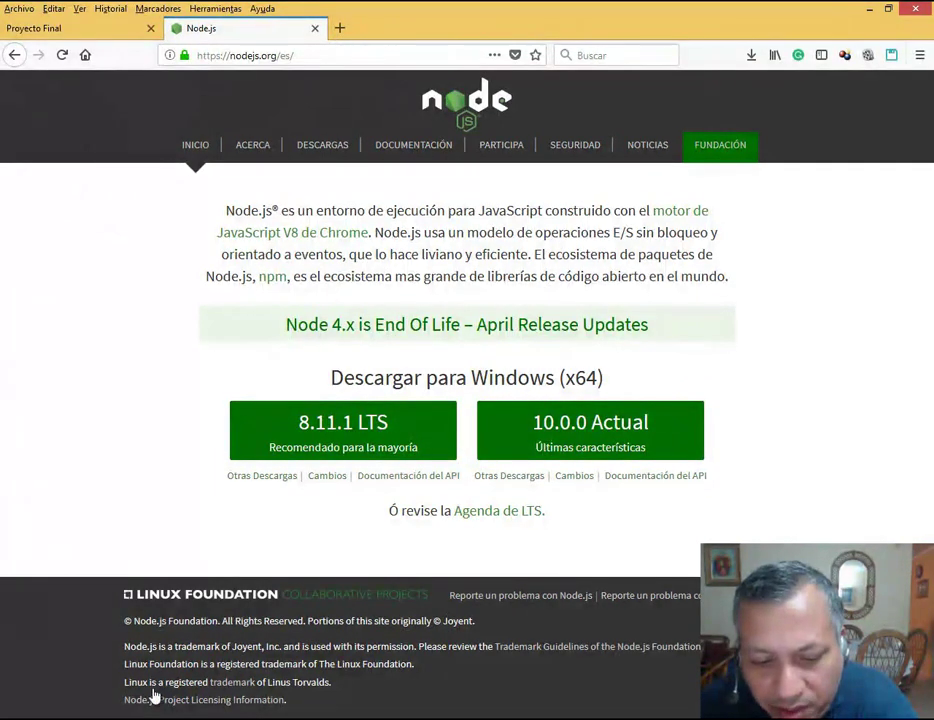
Step: Switch to File Explorer and run the node-v8.11.1-x64 installer from the React folder, allowing it past the security warning
key("alt+Tab")
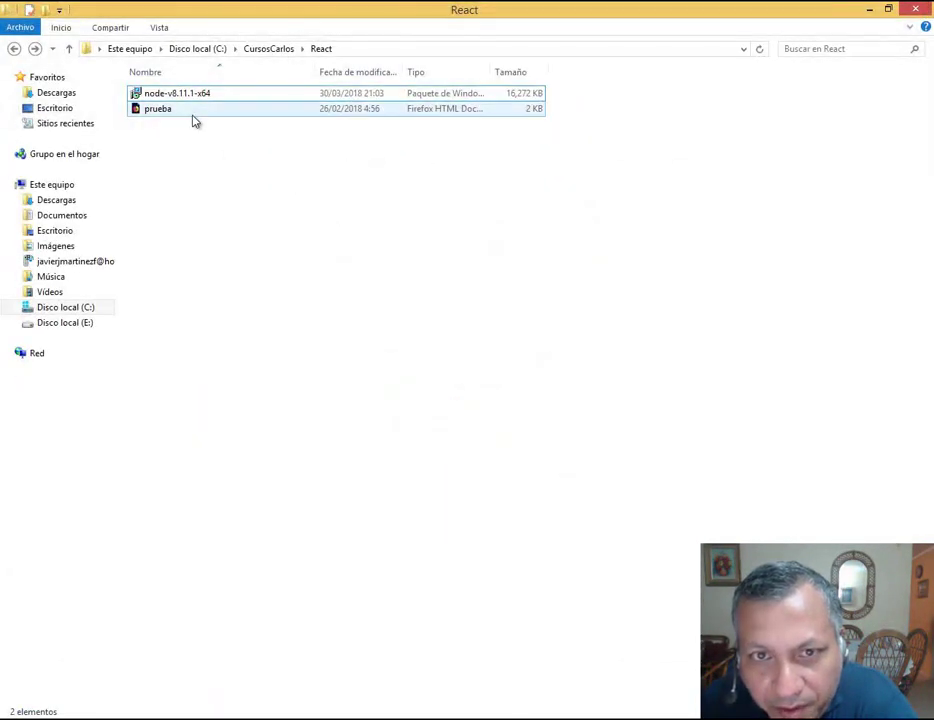
double_click(188, 96)
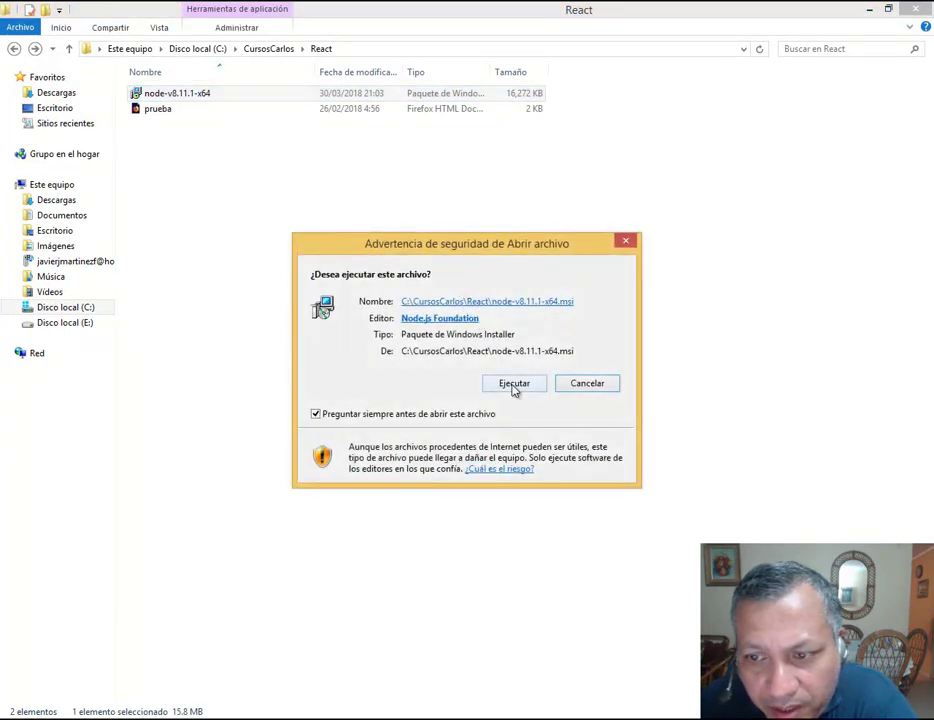
left_click(514, 386)
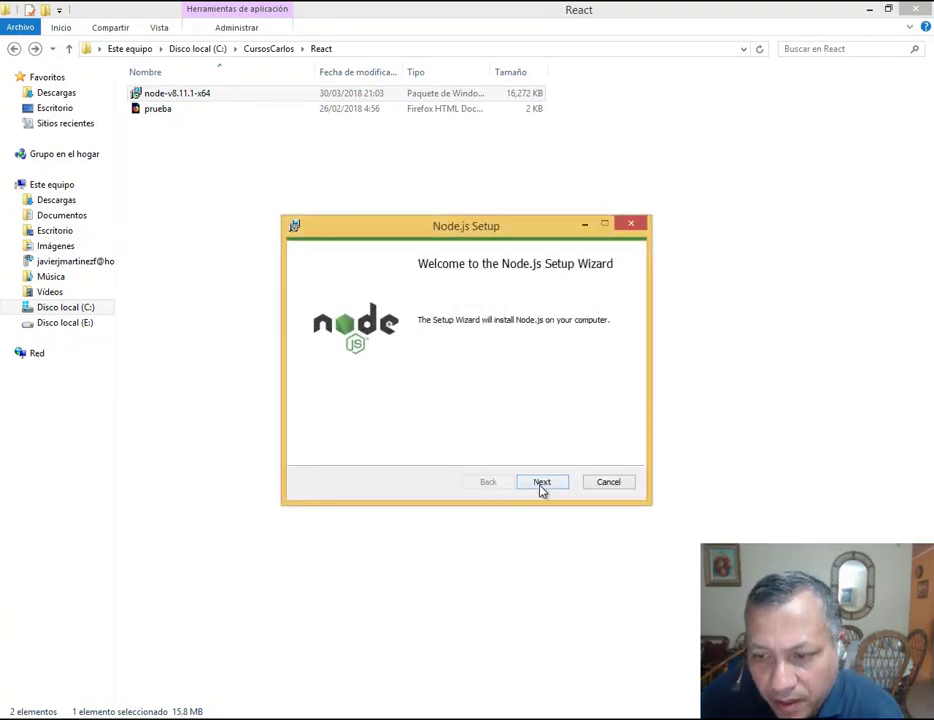
Step: Install Node.js, accepting the license agreement and keeping the destination C:\Program Files\nodejs\ and the default features, and finish the setup
left_click(543, 484)
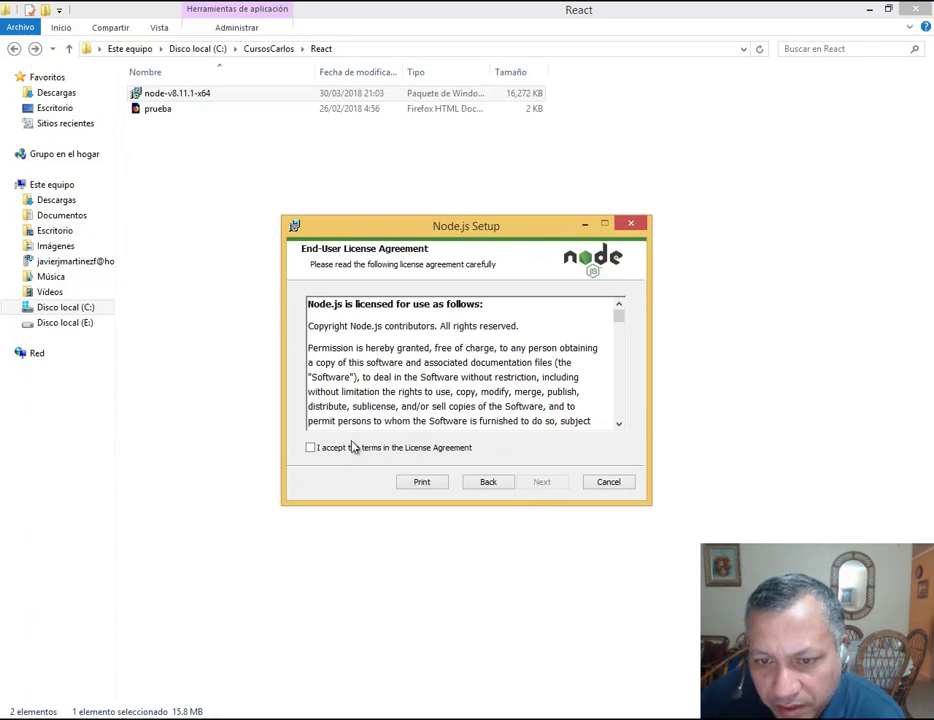
left_click(539, 484)
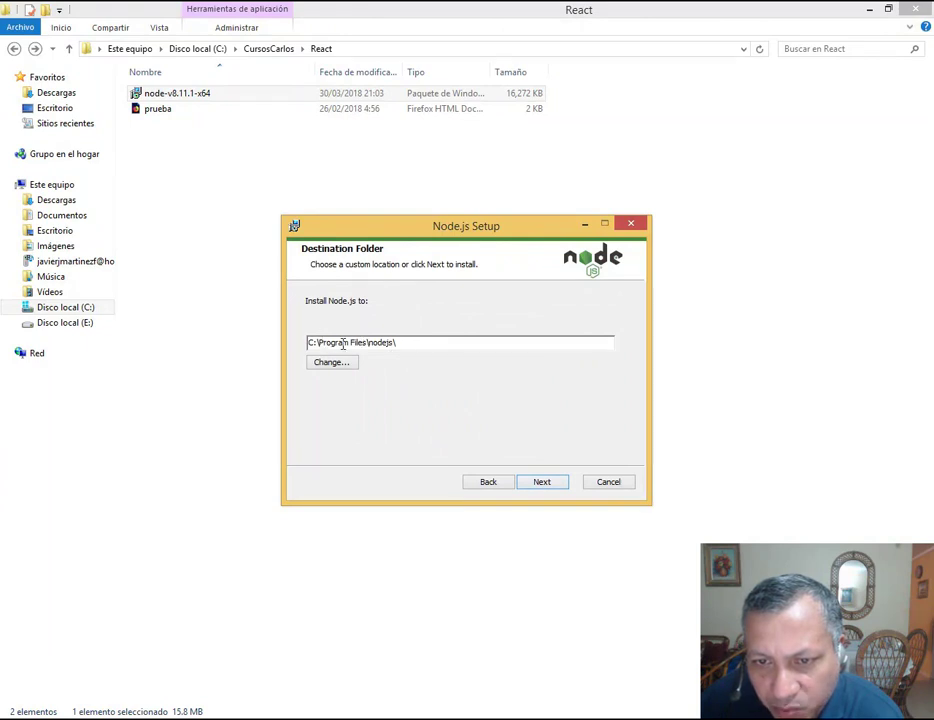
left_click(546, 486)
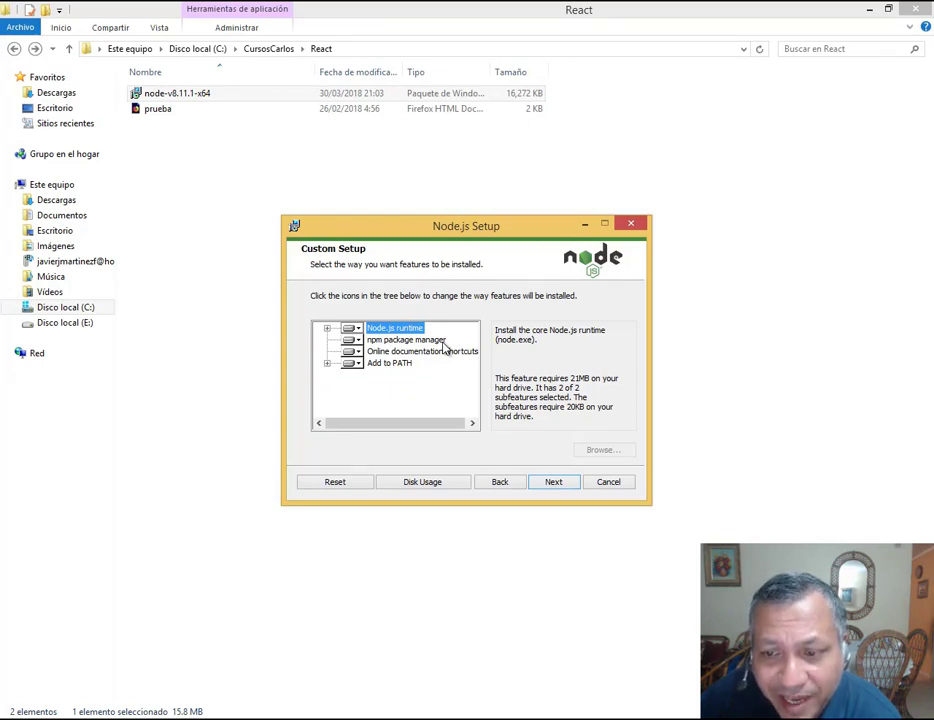
left_click(553, 483)
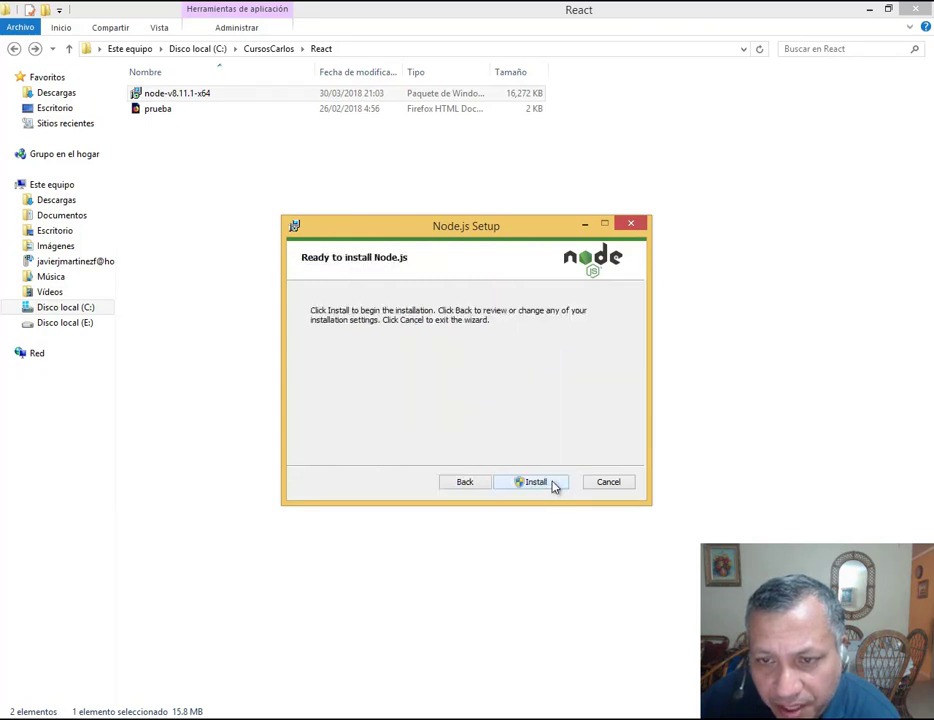
left_click(553, 484)
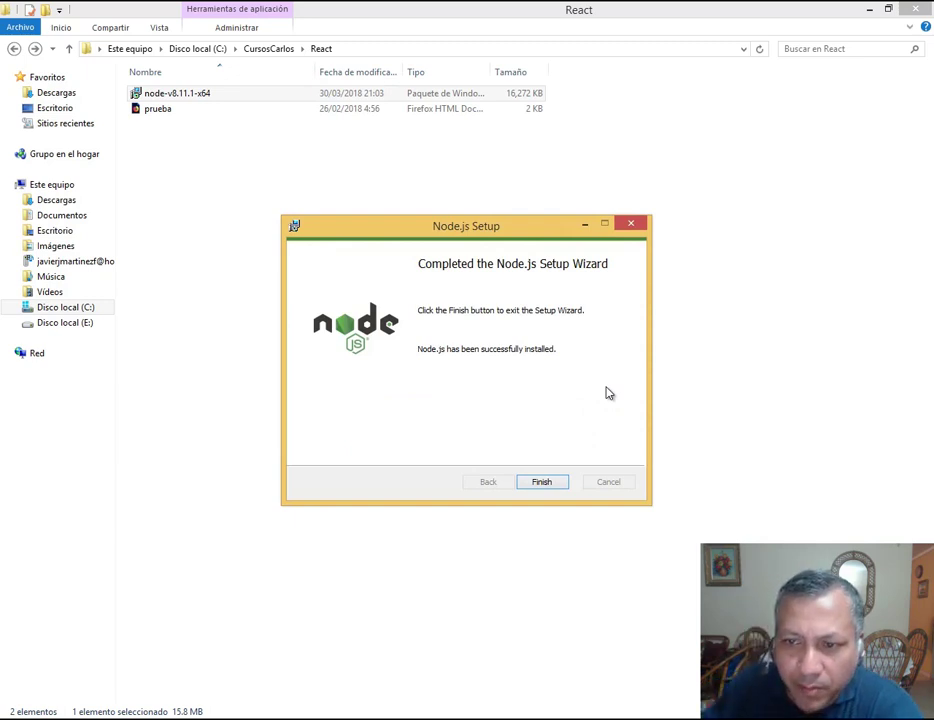
left_click(548, 484)
left_click(436, 296)
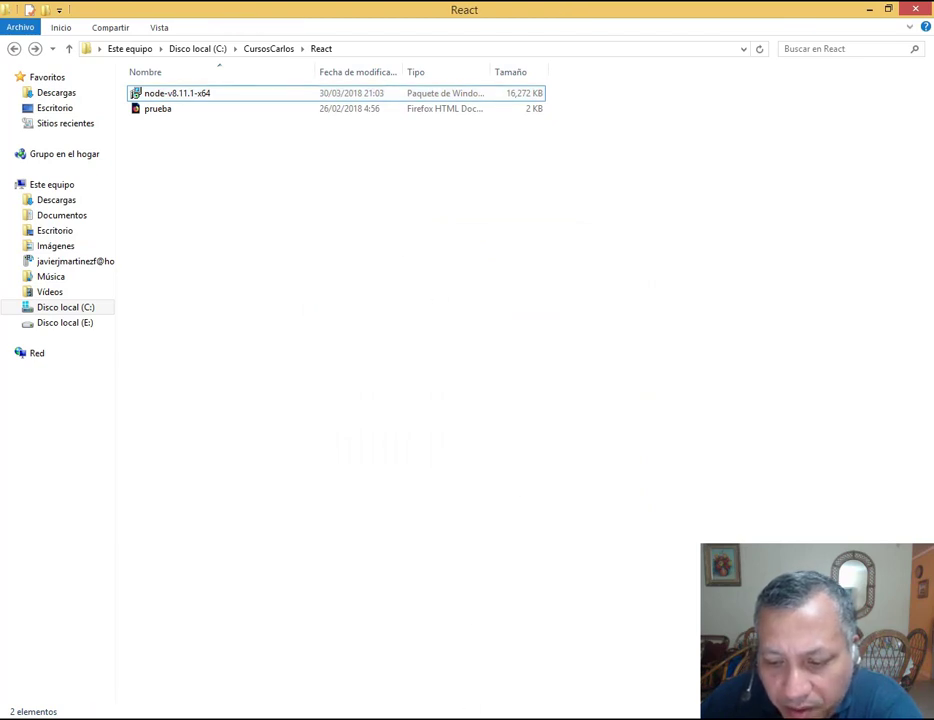
Step: Open a Command Prompt window over the React folder and check the npm version with npm -v
key("super+r")
type("cmd")
key("Return")
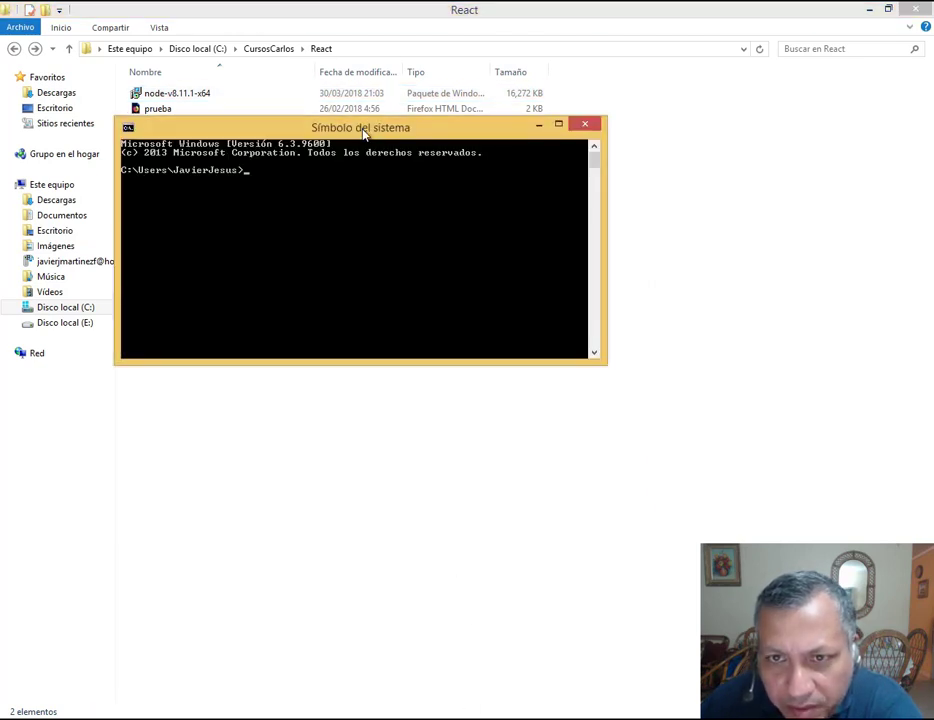
left_click_drag(364, 128, 481, 335)
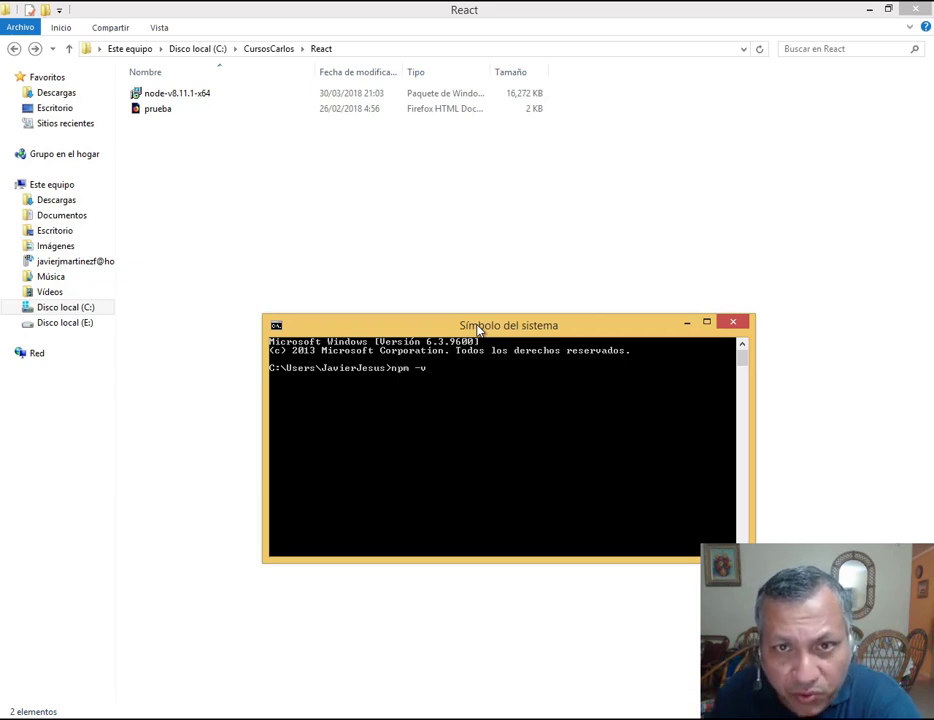
key("Return")
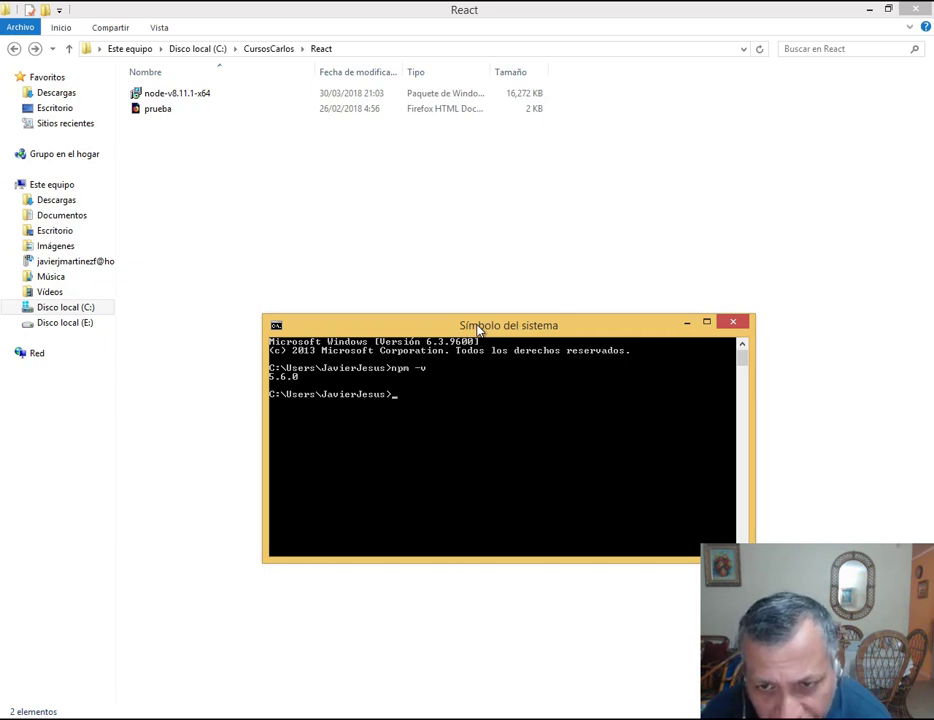
Step: Install the React app generator globally by running npm install -g create-react-app
type("n")
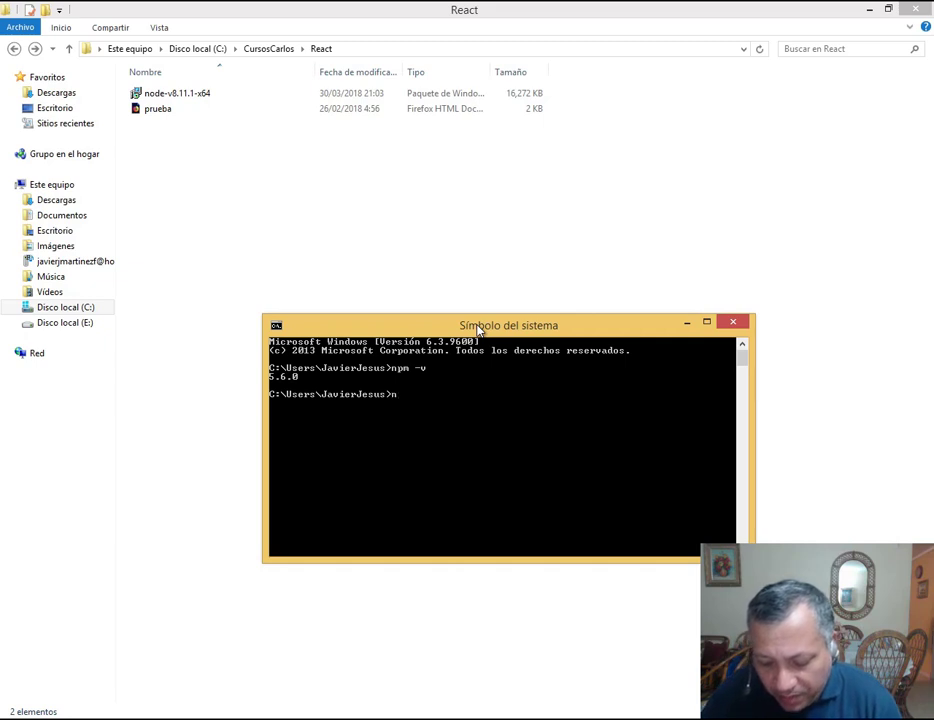
type("pm")
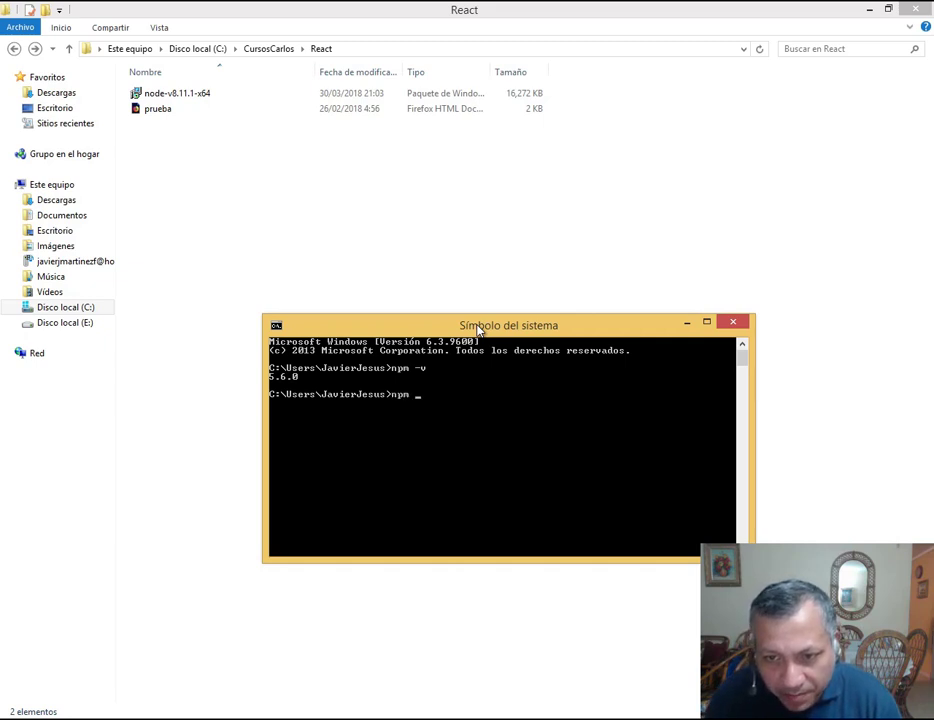
type(" ins")
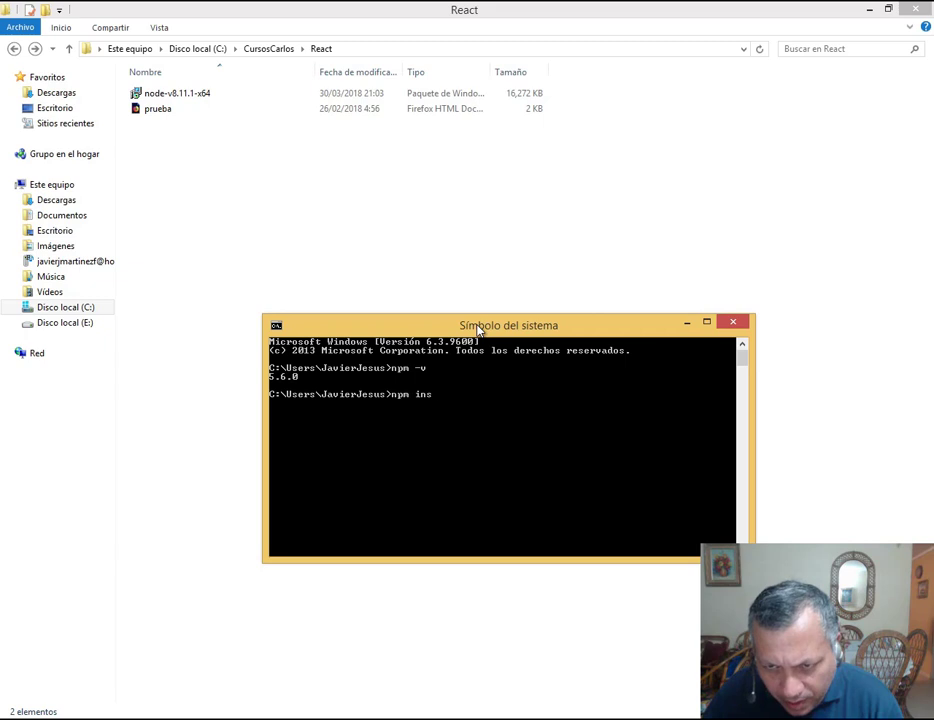
type("tall -")
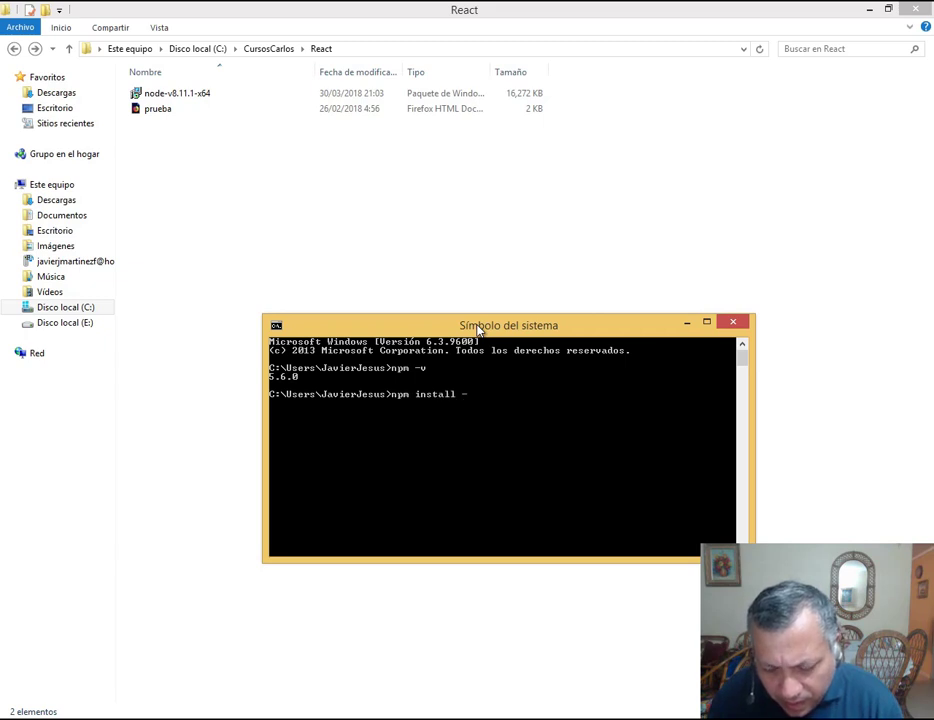
type("g")
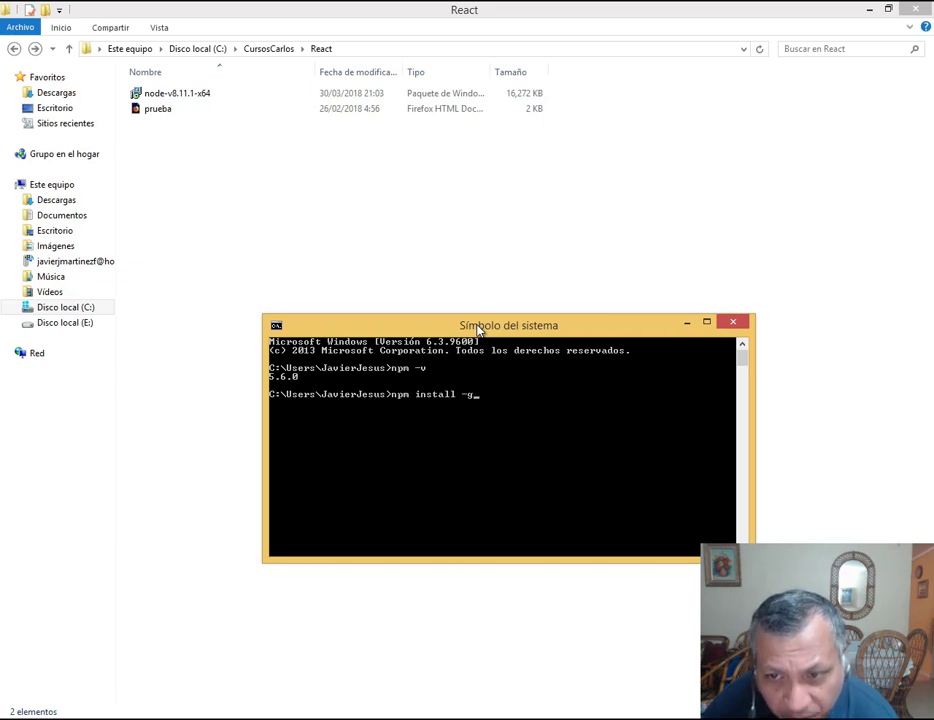
type("c")
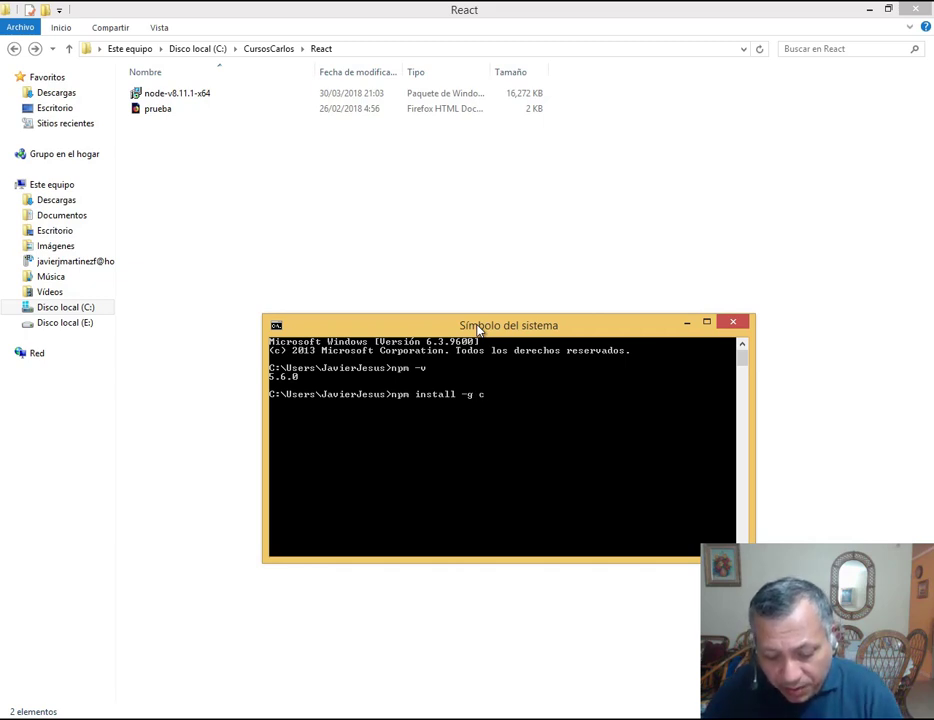
type("reate")
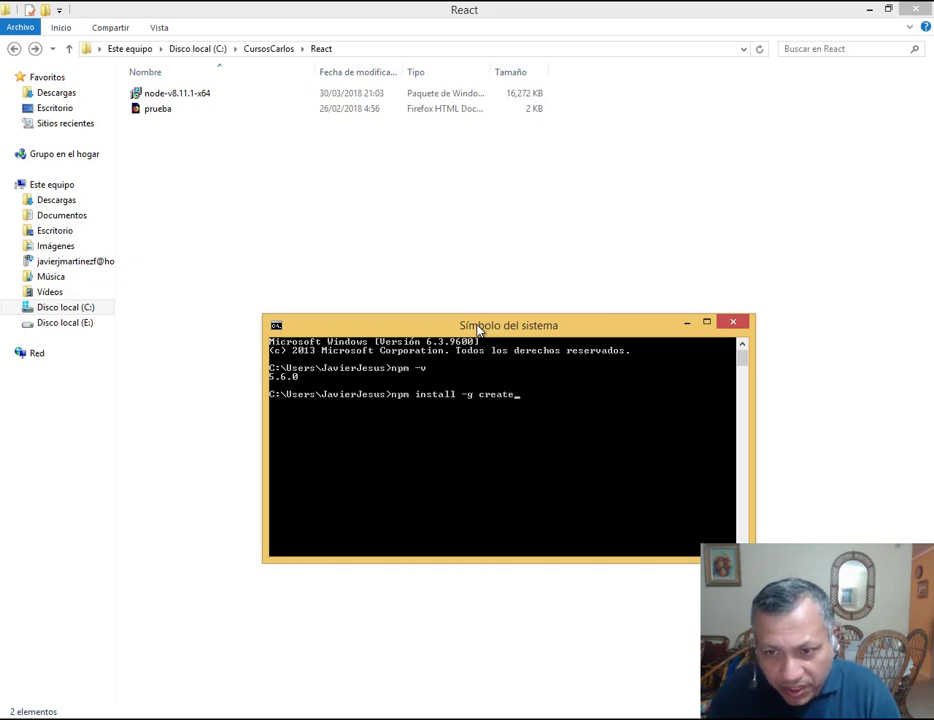
type("-react")
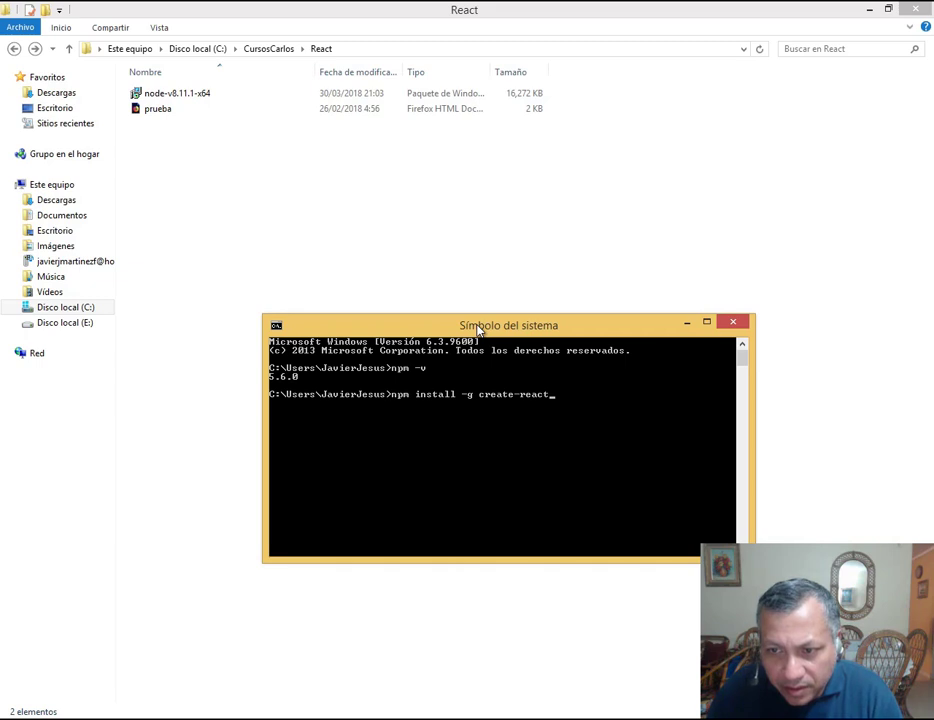
type("-app")
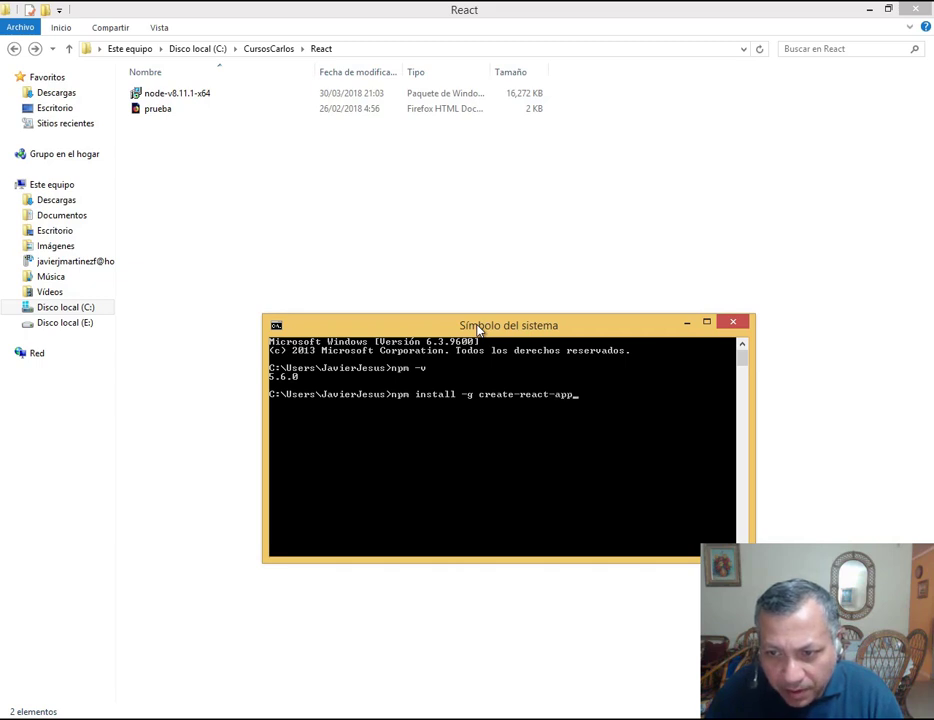
key("Left")
key("Left")
key("Left")
key("Left")
key("Left")
key("Left")
key("Left")
key("Left")
key("Left")
key("Left")
key("Left")
key("Left")
key("Left")
key("Left")
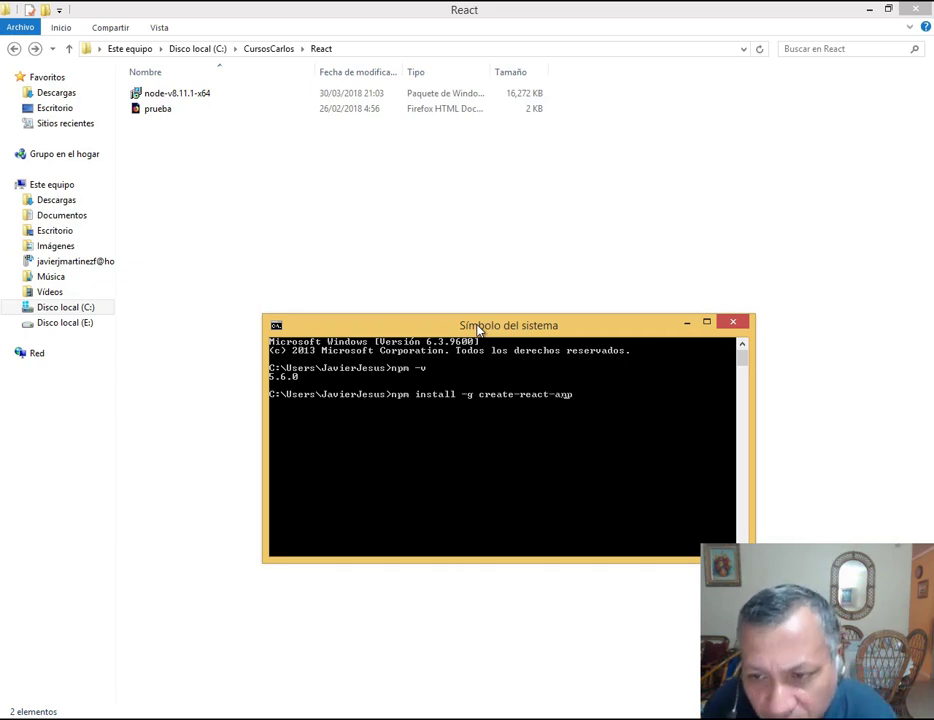
key("End")
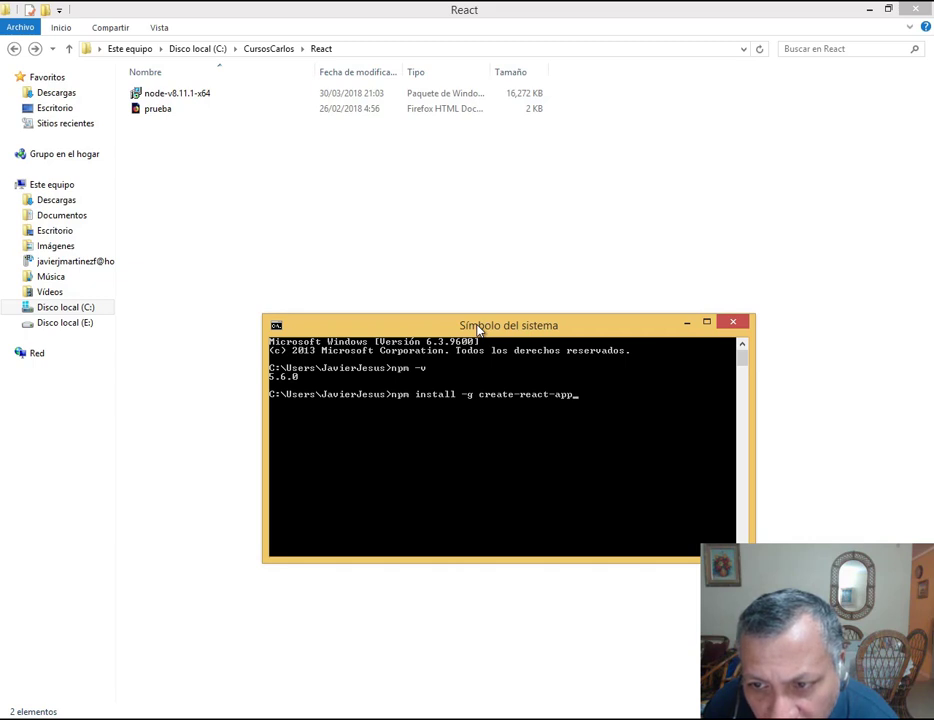
key("Return")
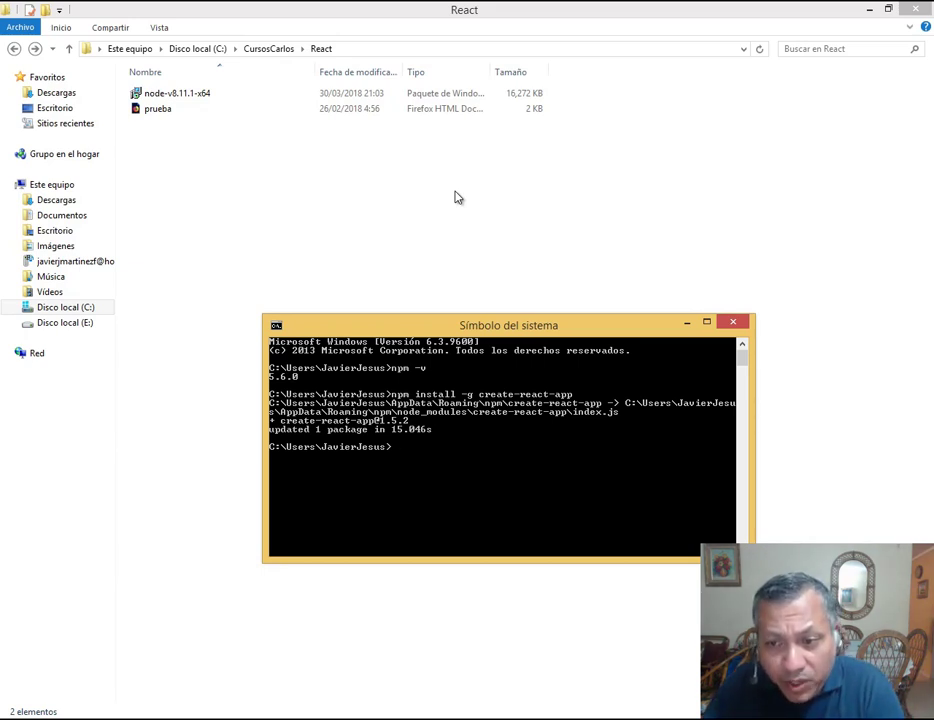
Step: Generate a new React project named prueba-react by running create-react-app \CursosCarlos\React\prueba-react
type("creaye")
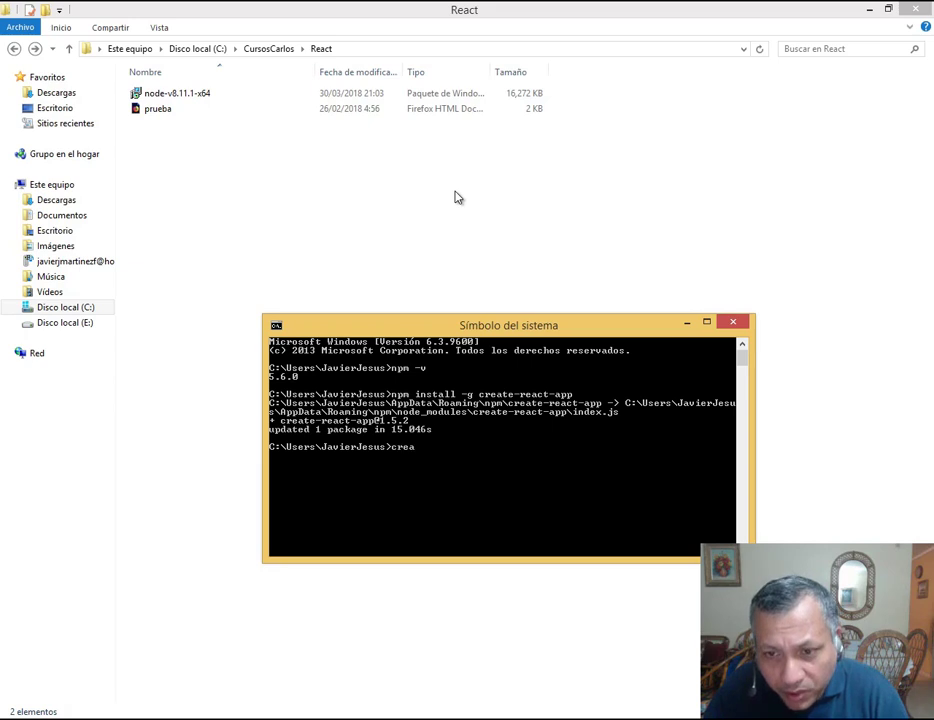
key("BackSpace")
key("BackSpace")
type("te-re")
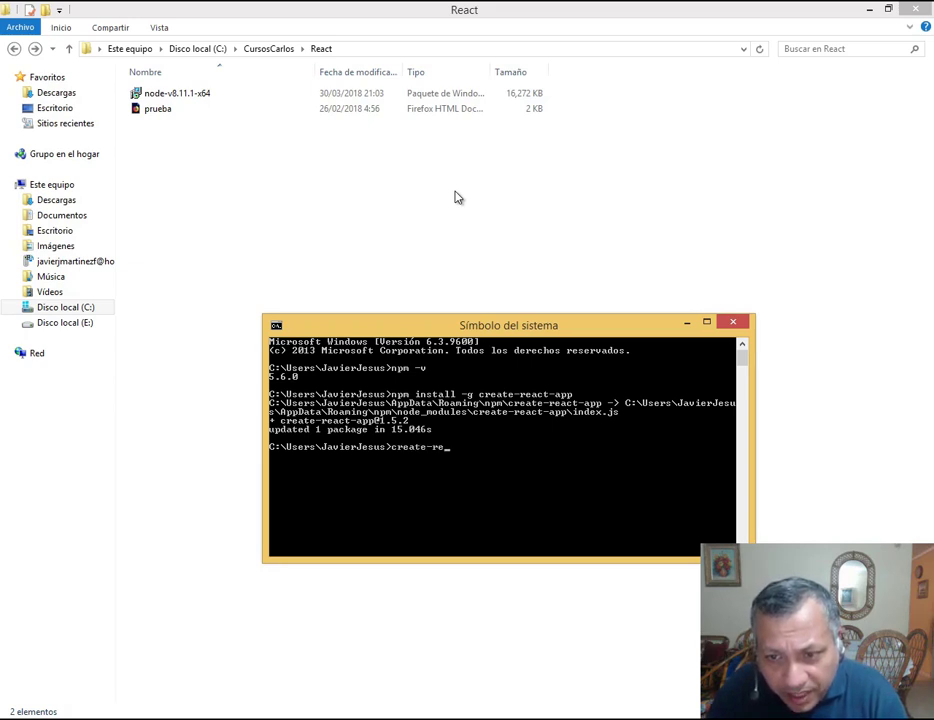
type("act-app")
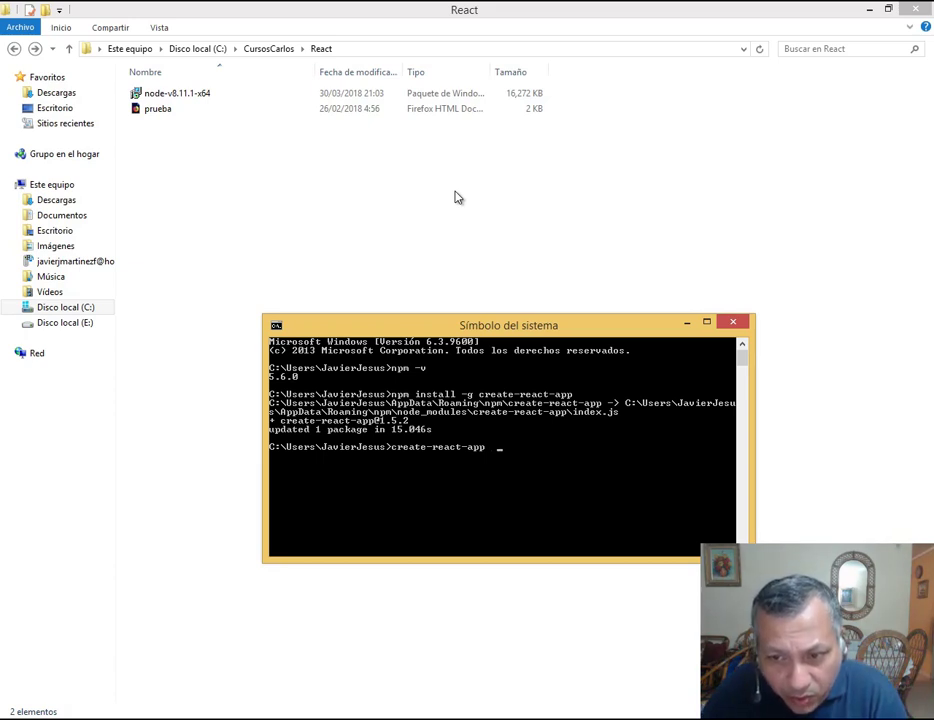
key("BackSpace")
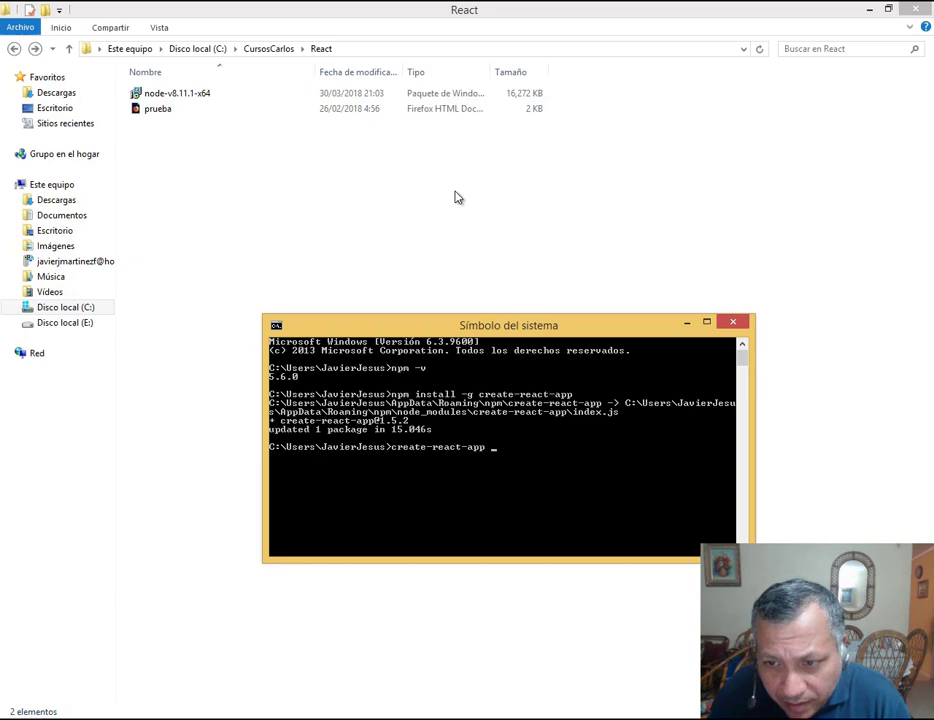
type("C")
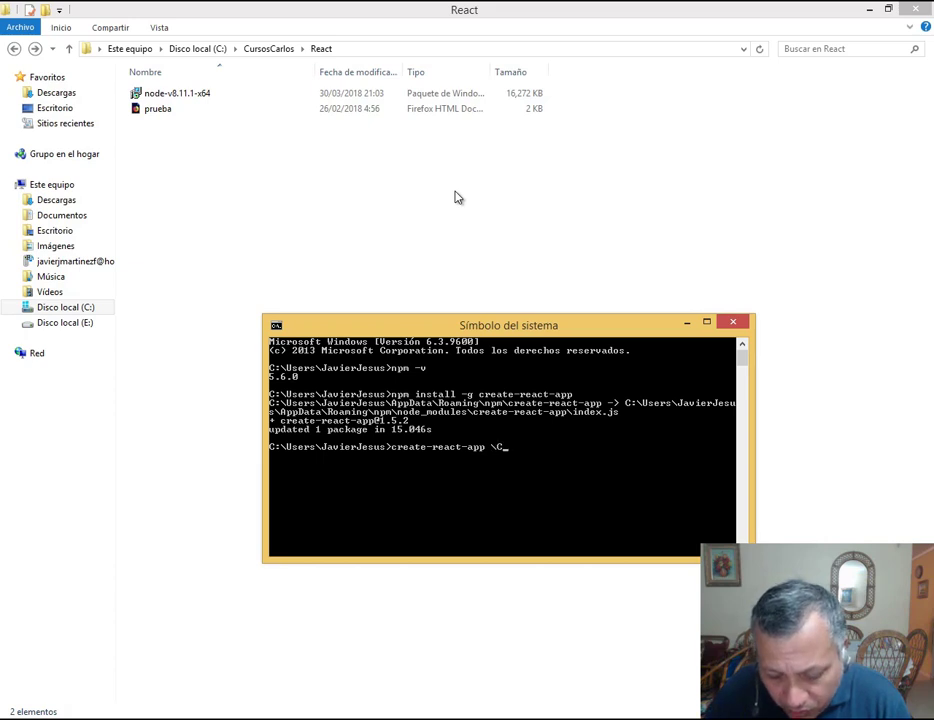
type("ursosCarlos")
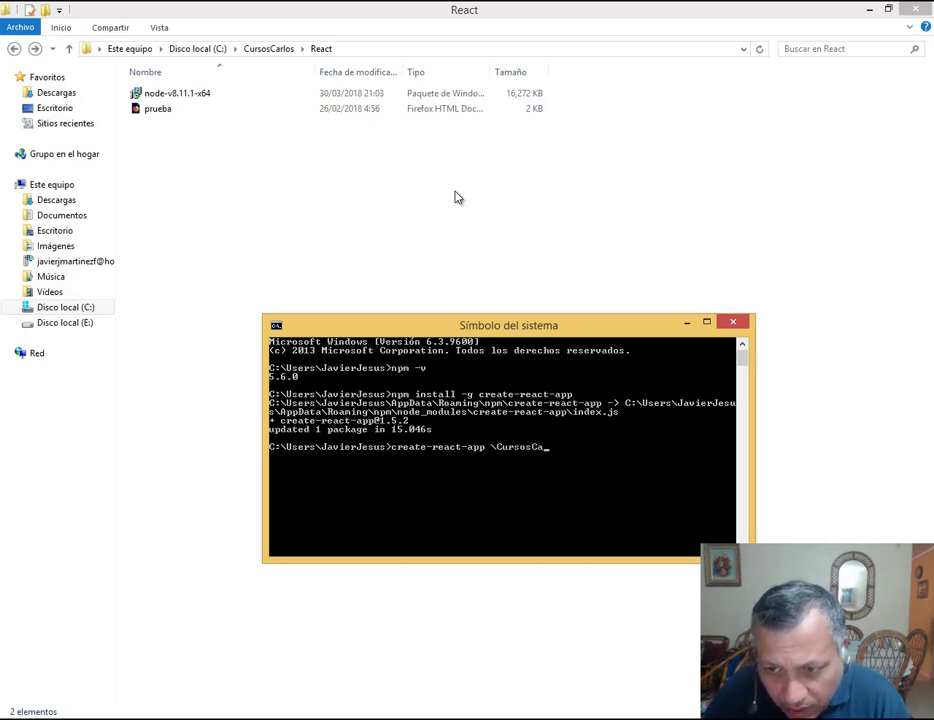
key("BackSpace")
key("BackSpace")
type("os")
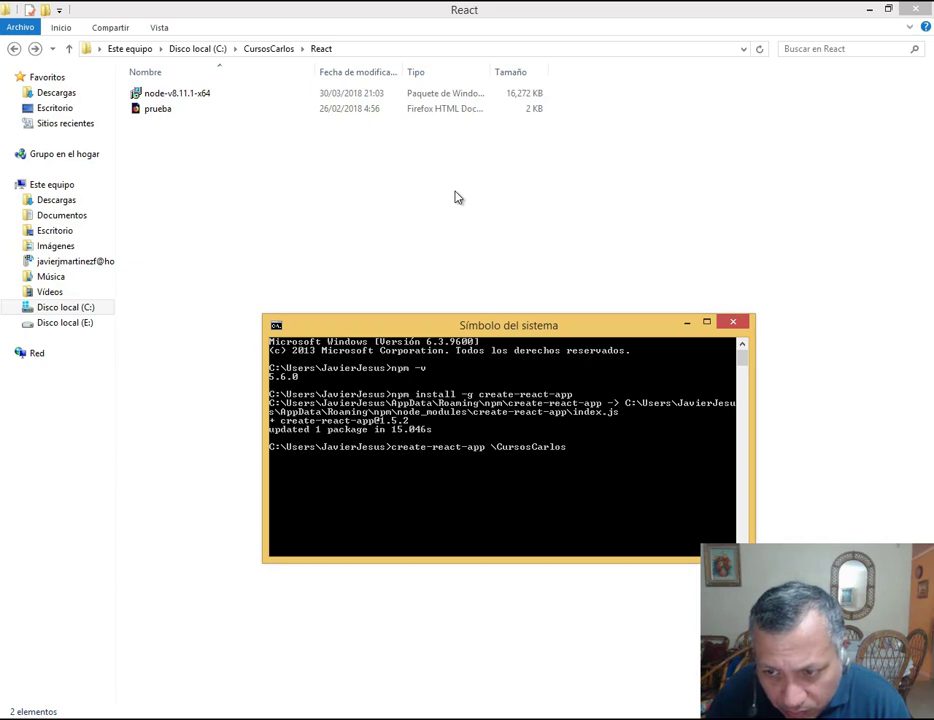
type("\\React\\")
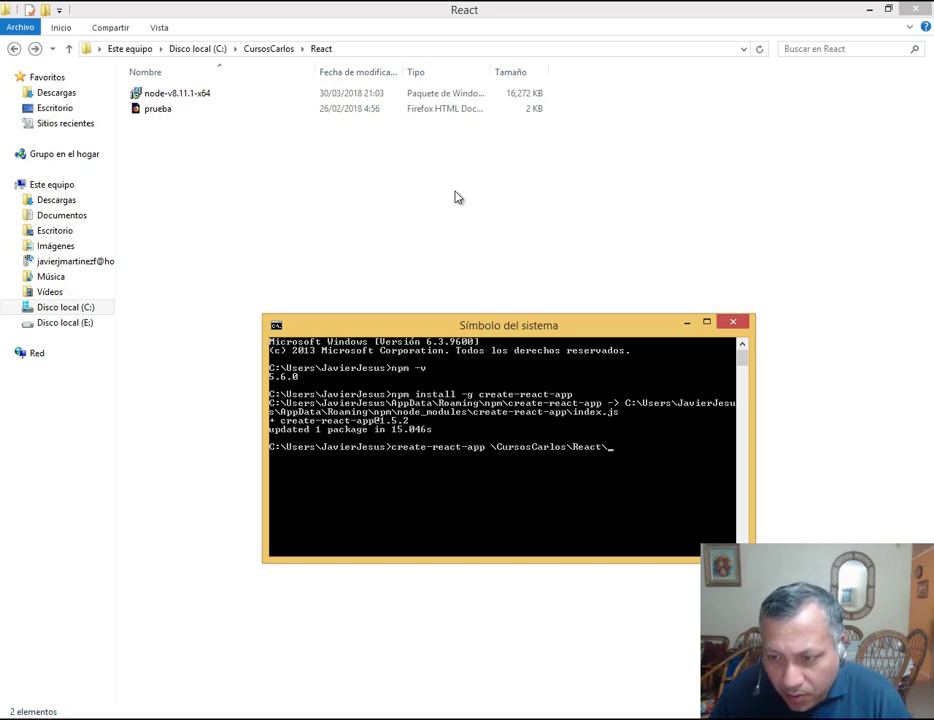
type("prueb")
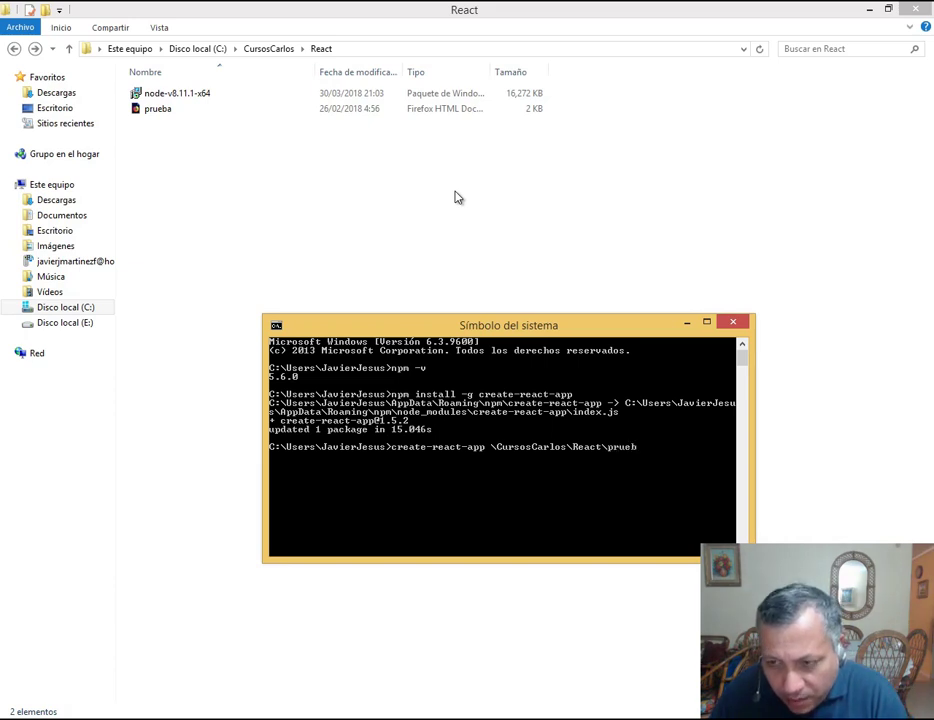
type("a-react")
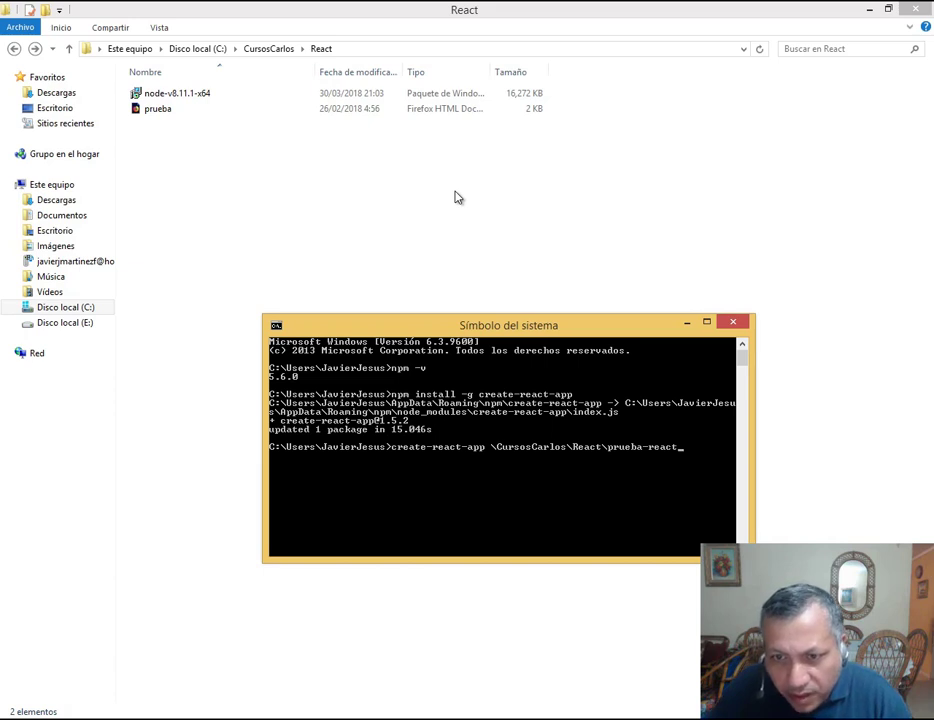
key("Return")
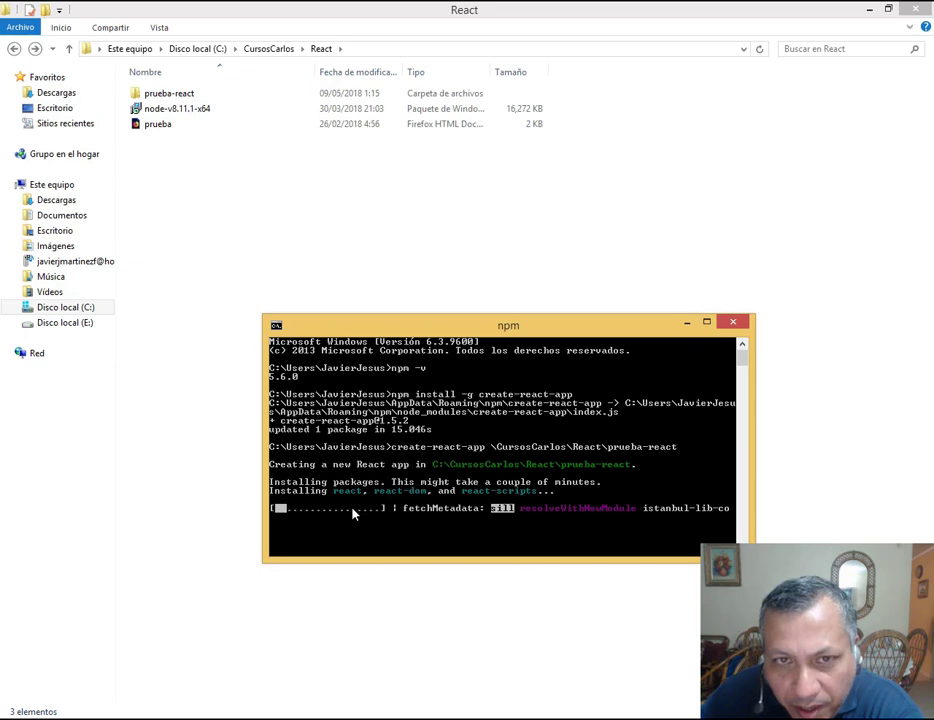
Step: Look inside the new prueba-react folder in File Explorer, go back to the React folder and return to the Command Prompt
double_click(166, 96)
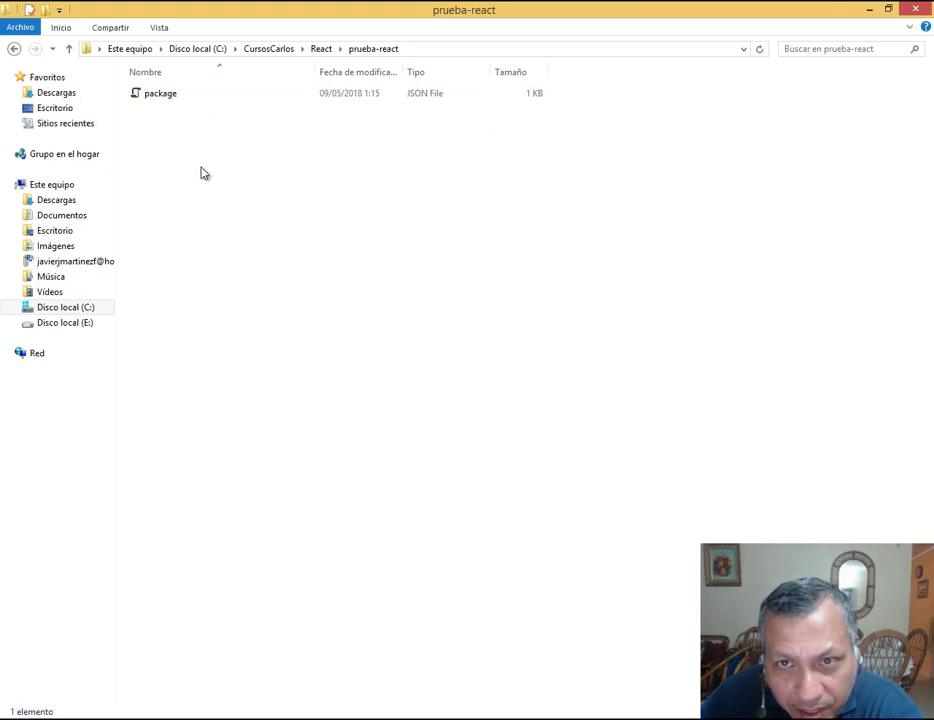
left_click(15, 49)
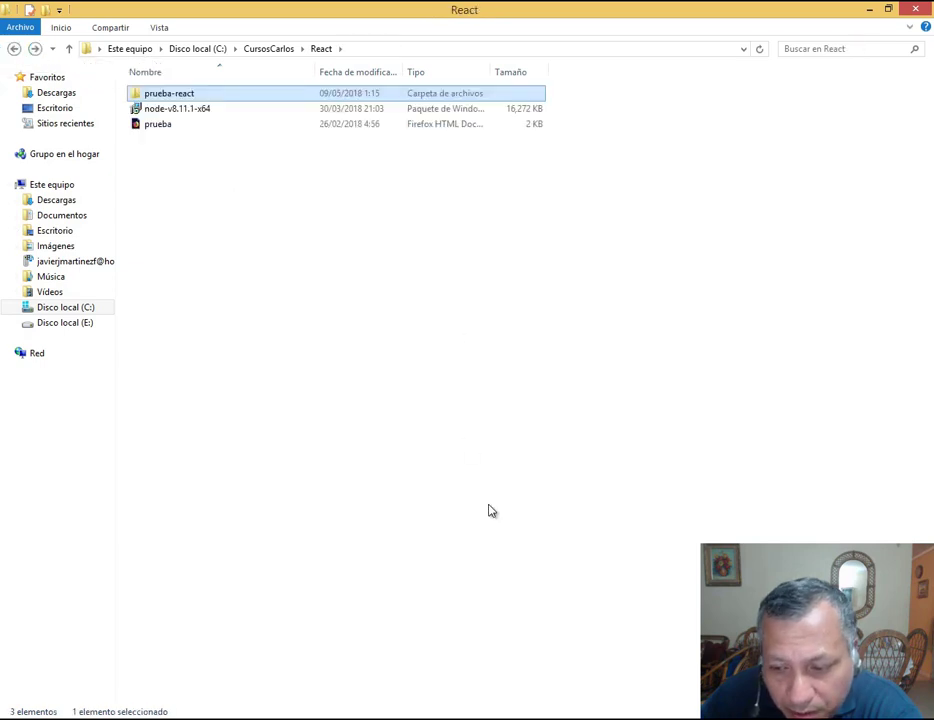
left_click(471, 712)
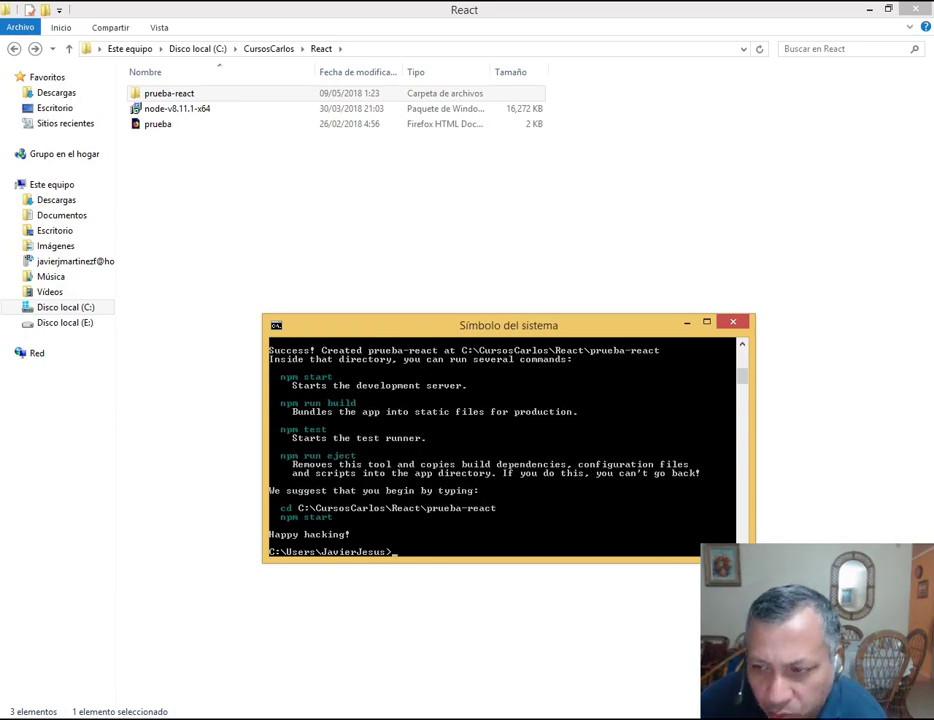
Step: Review the create-react-app output, from the installed packages down to the available npm commands and suggested first commands
scroll(742, 350, "up", 5)
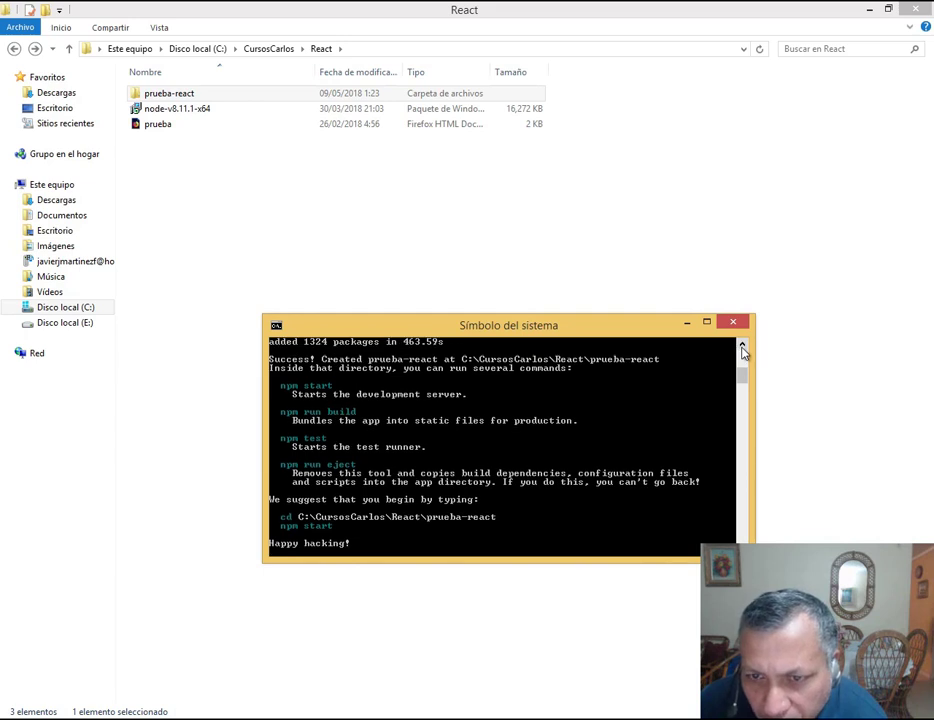
scroll(742, 350, "up", 3)
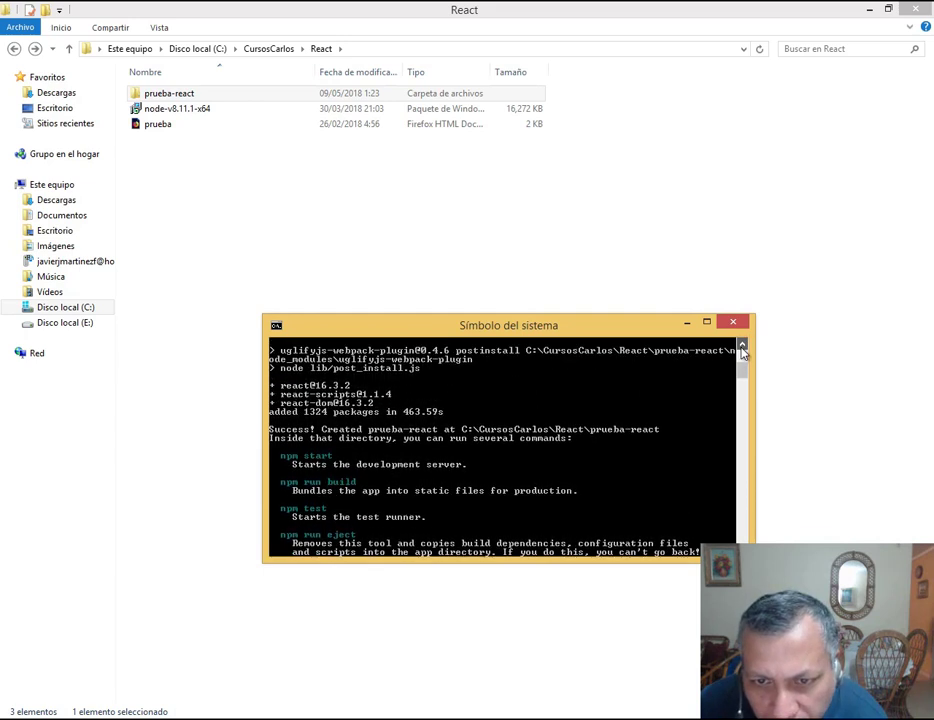
left_click(742, 350)
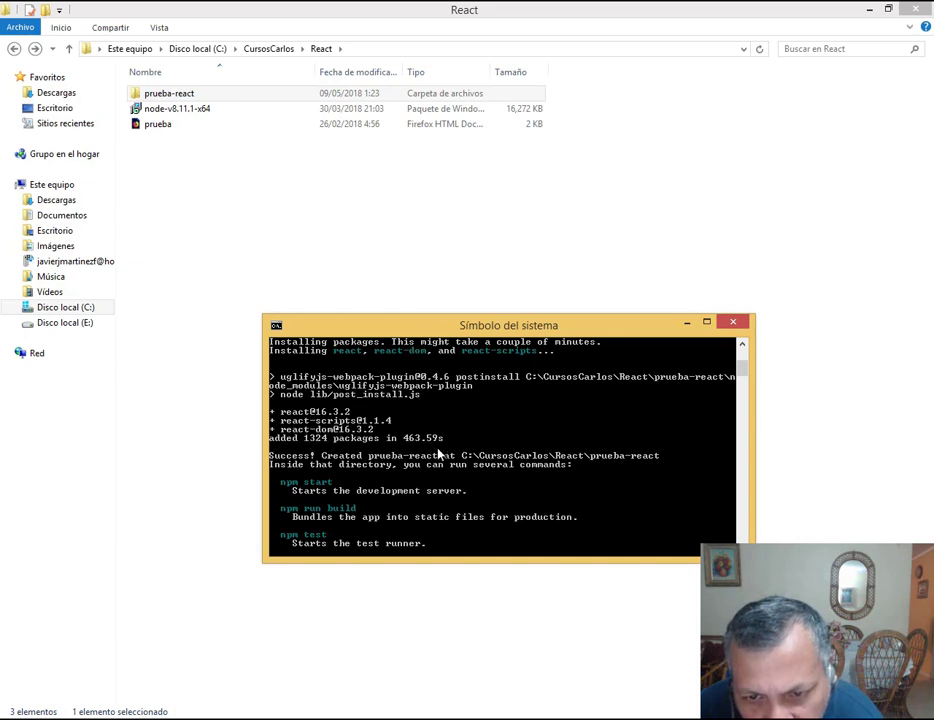
scroll(438, 455, "down", 1)
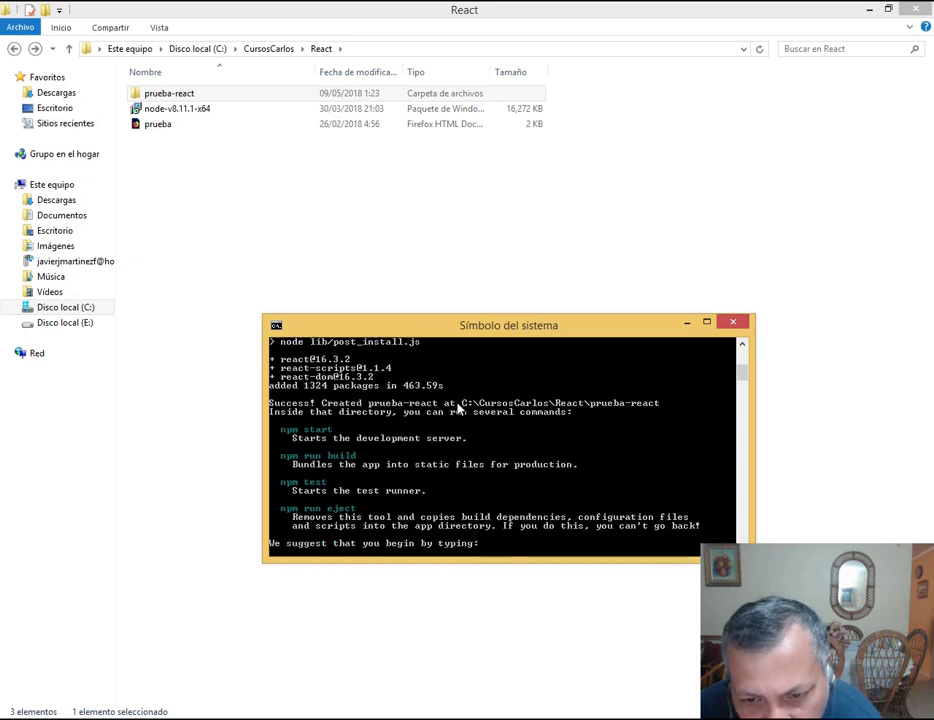
scroll(456, 411, "down", 1)
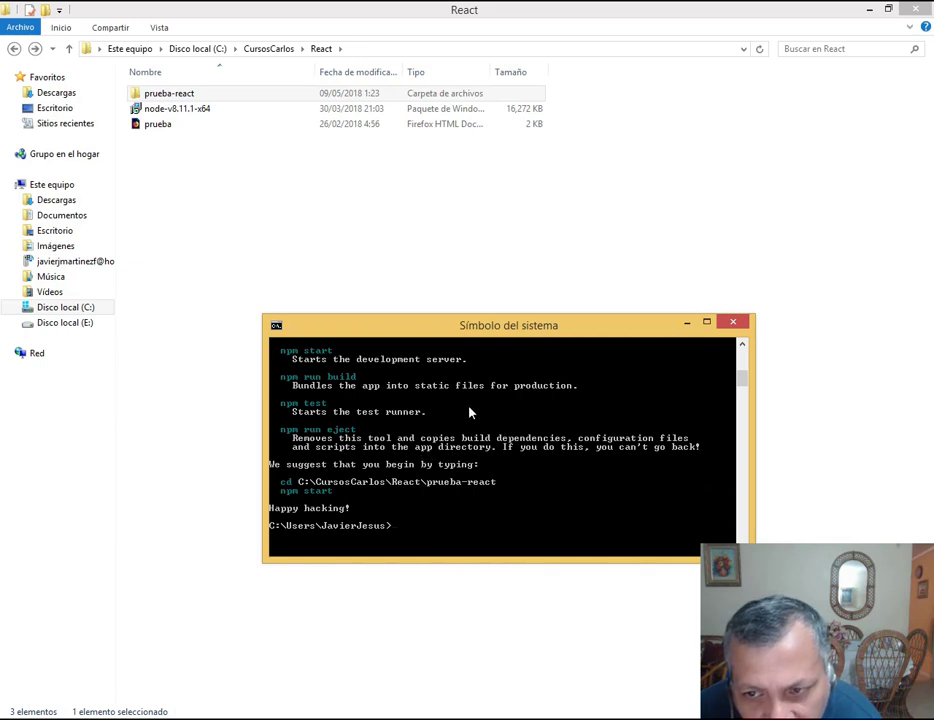
Step: Switch to File Explorer and examine the node_modules, public and src folders of the prueba-react project, ending back in the React folder
left_click(193, 95)
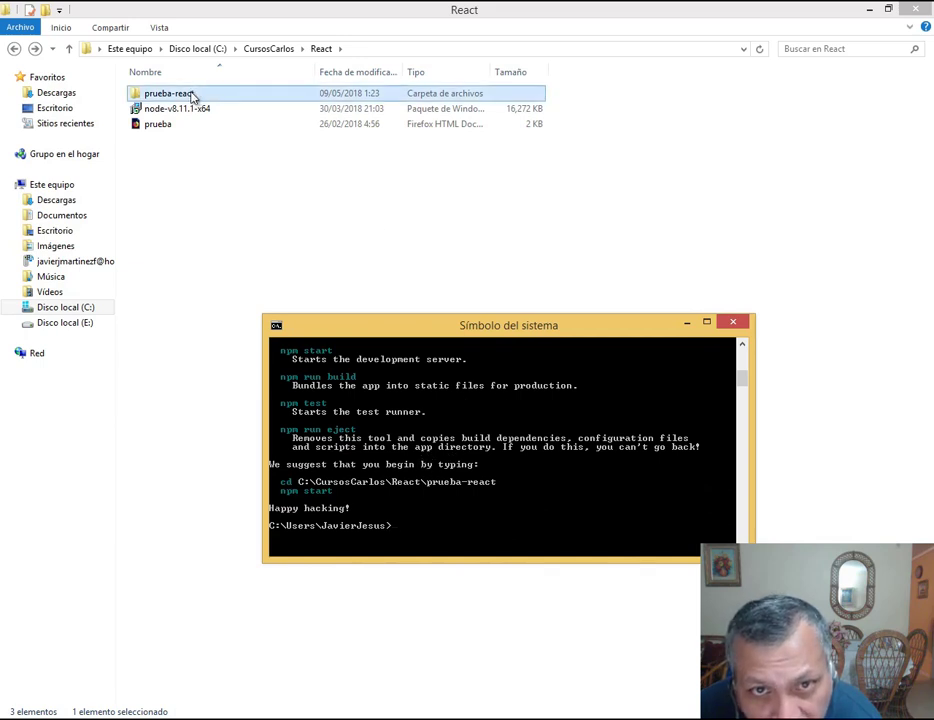
double_click(193, 95)
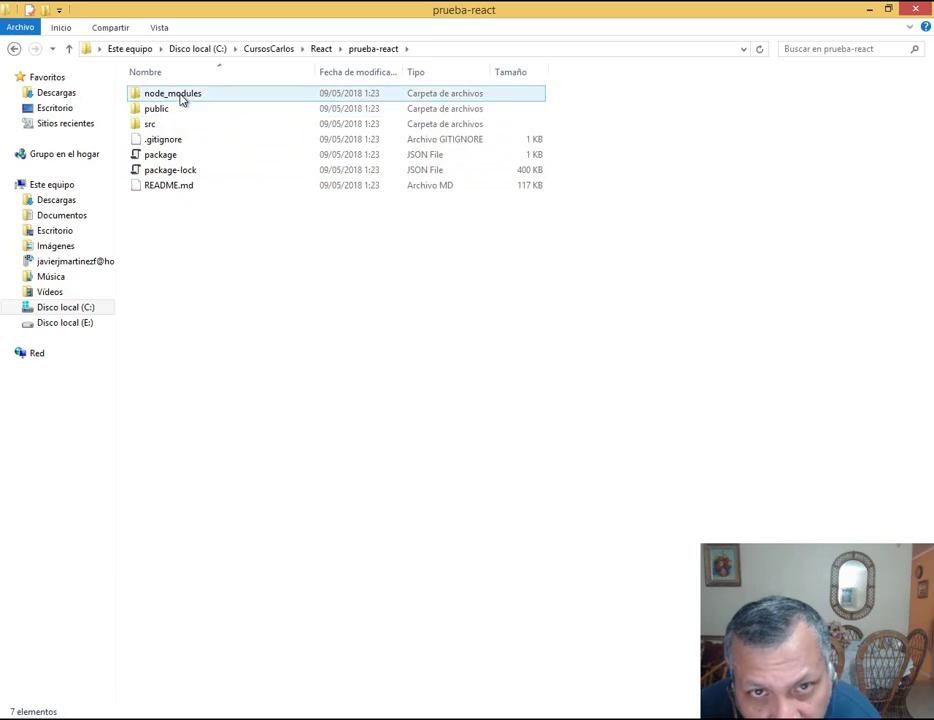
double_click(181, 98)
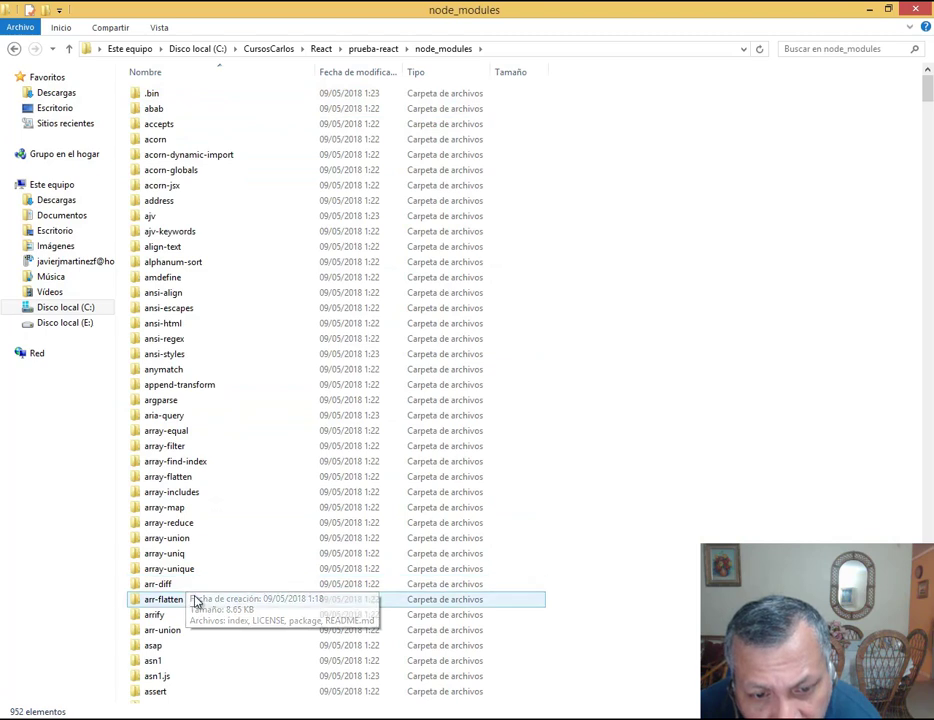
left_click(15, 49)
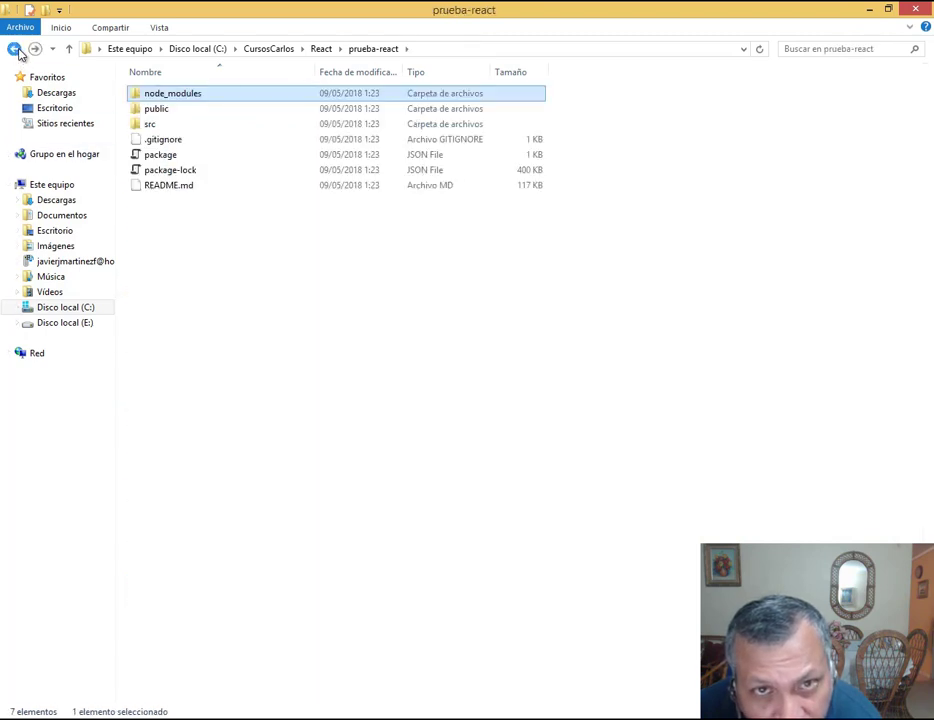
double_click(160, 109)
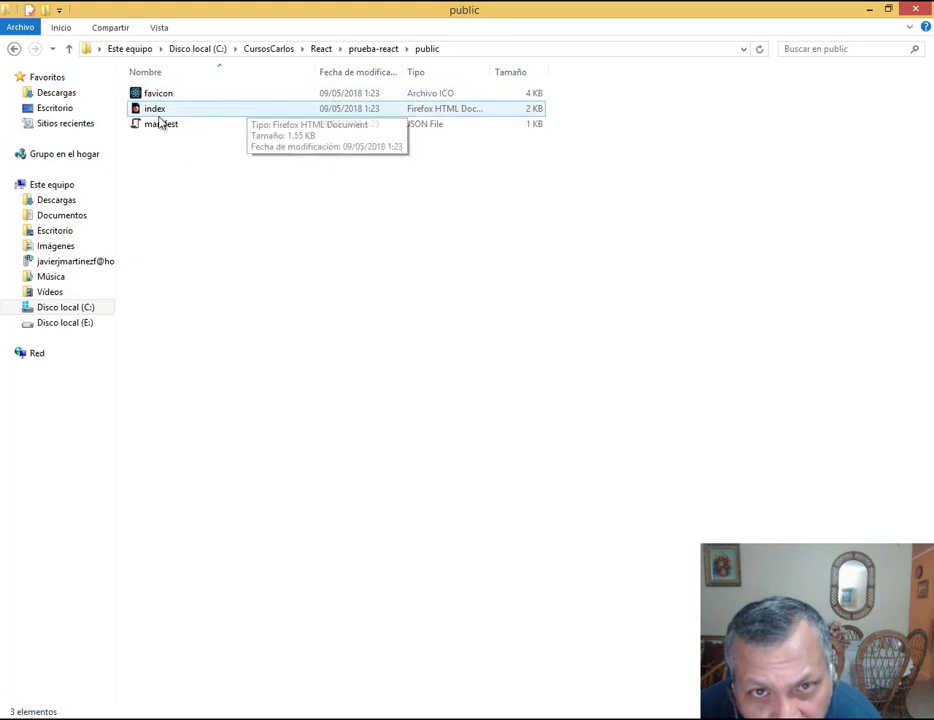
left_click(14, 48)
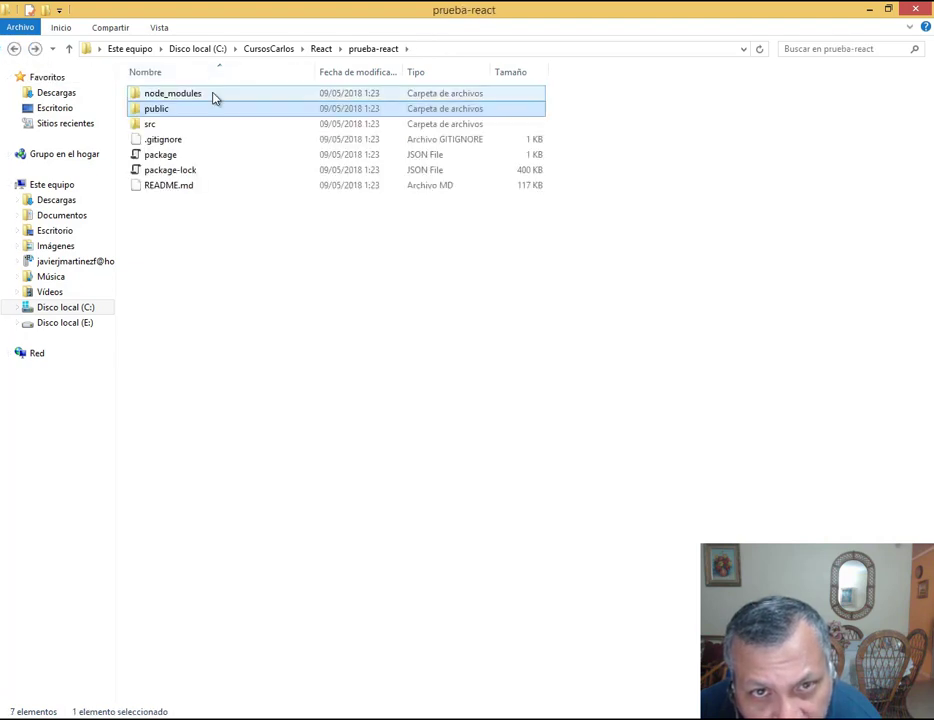
double_click(148, 128)
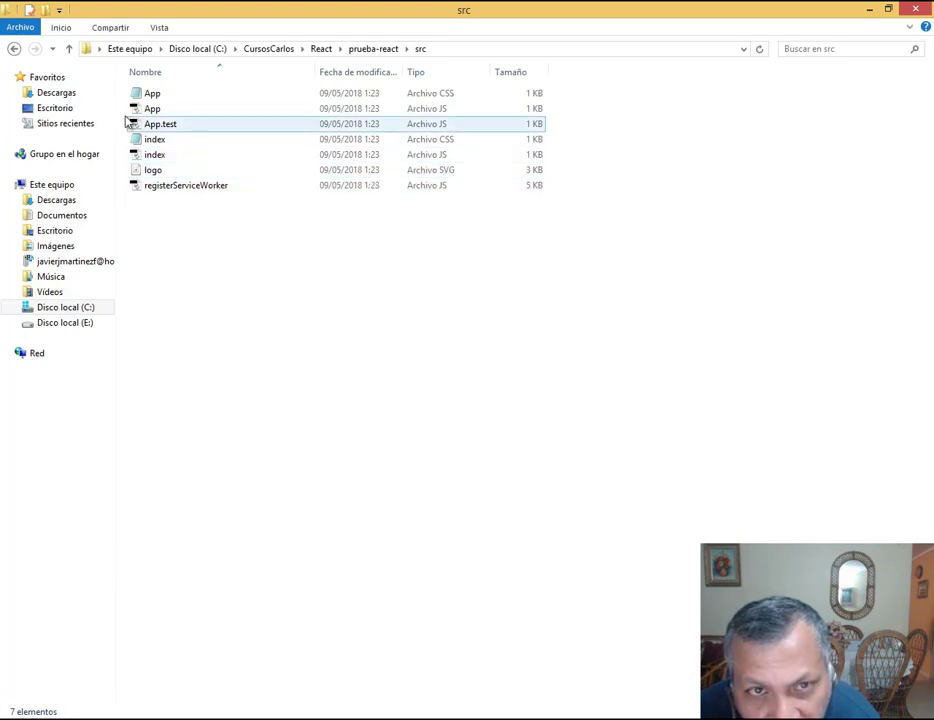
left_click(14, 50)
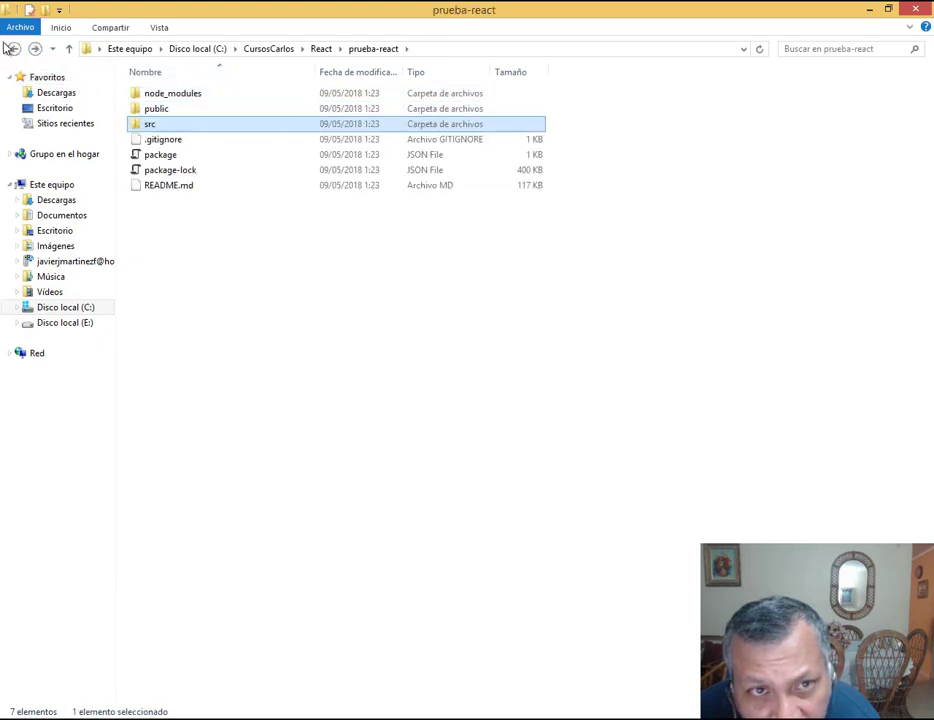
left_click(14, 50)
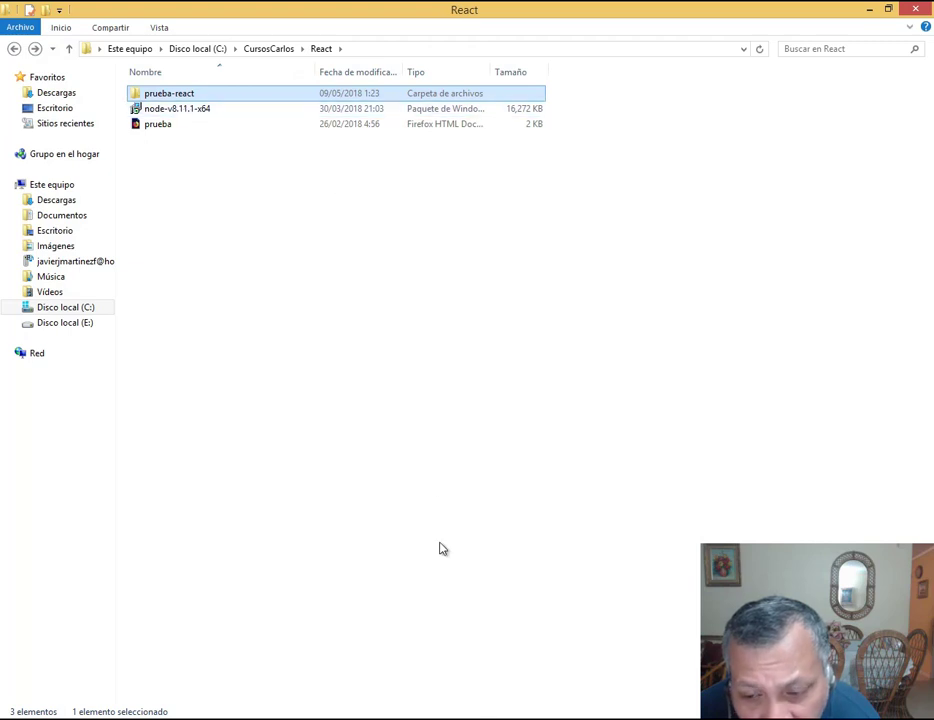
Step: Switch to the Command Prompt and change the directory to C:\CursosCarlos\React\prueba-react
key("alt+Tab")
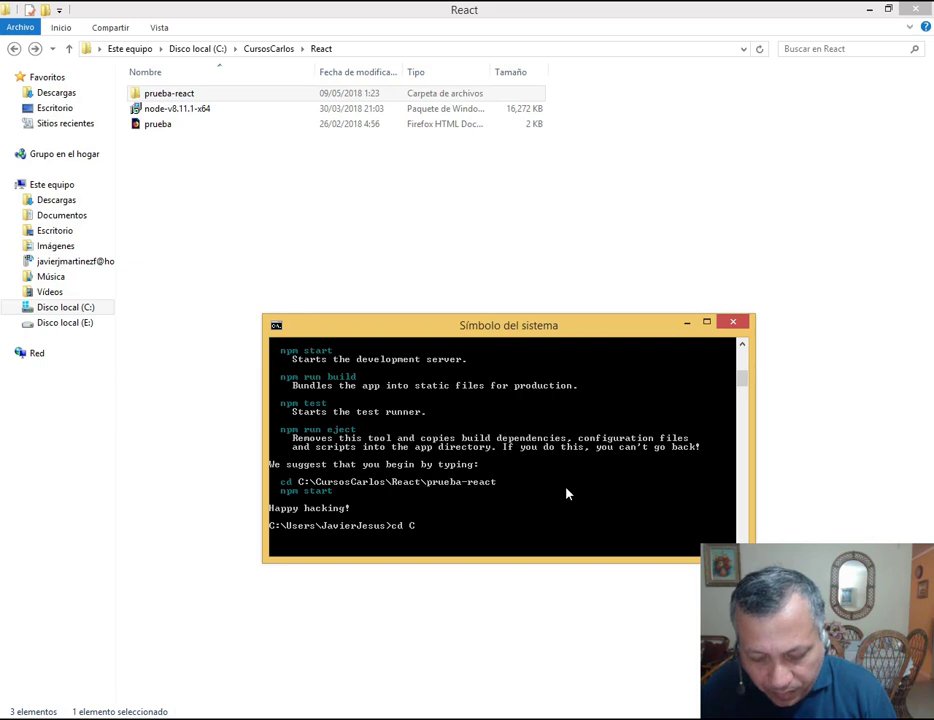
type(":")
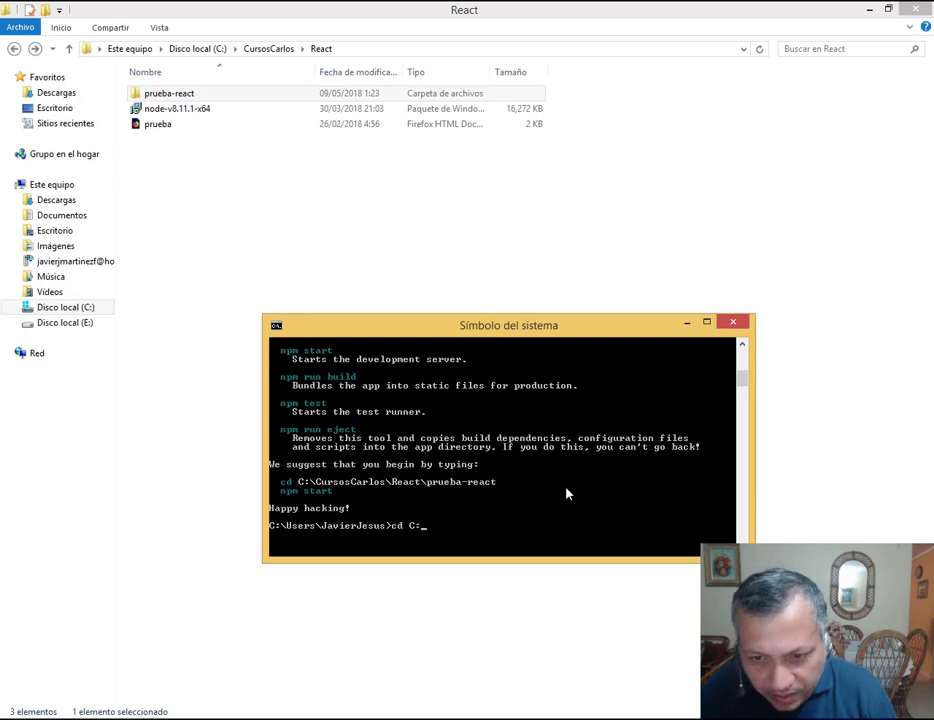
type("\\cr")
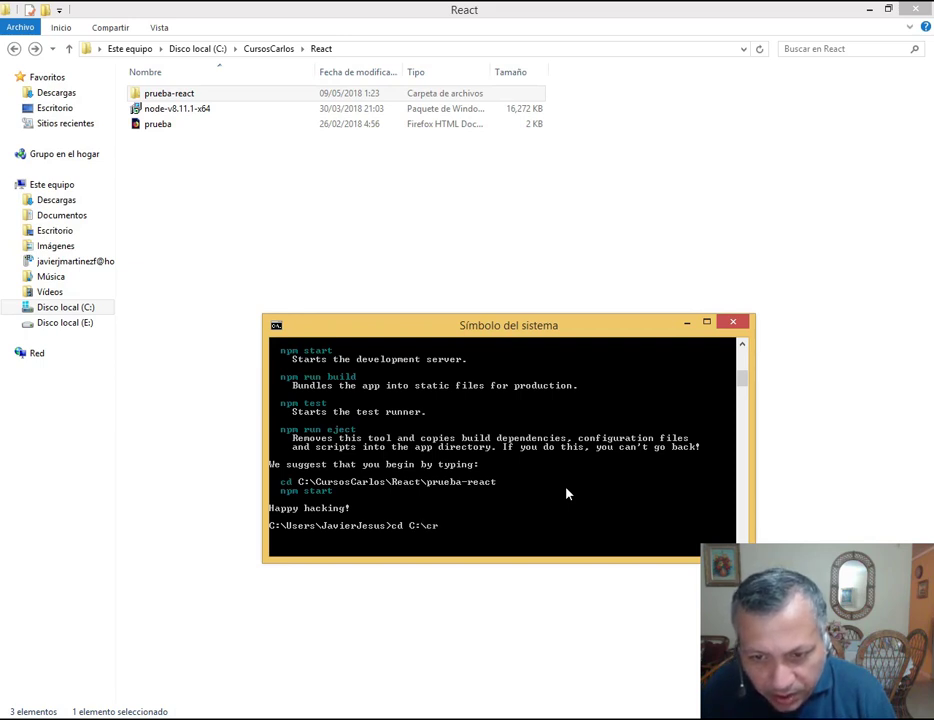
key("BackSpace")
type("C")
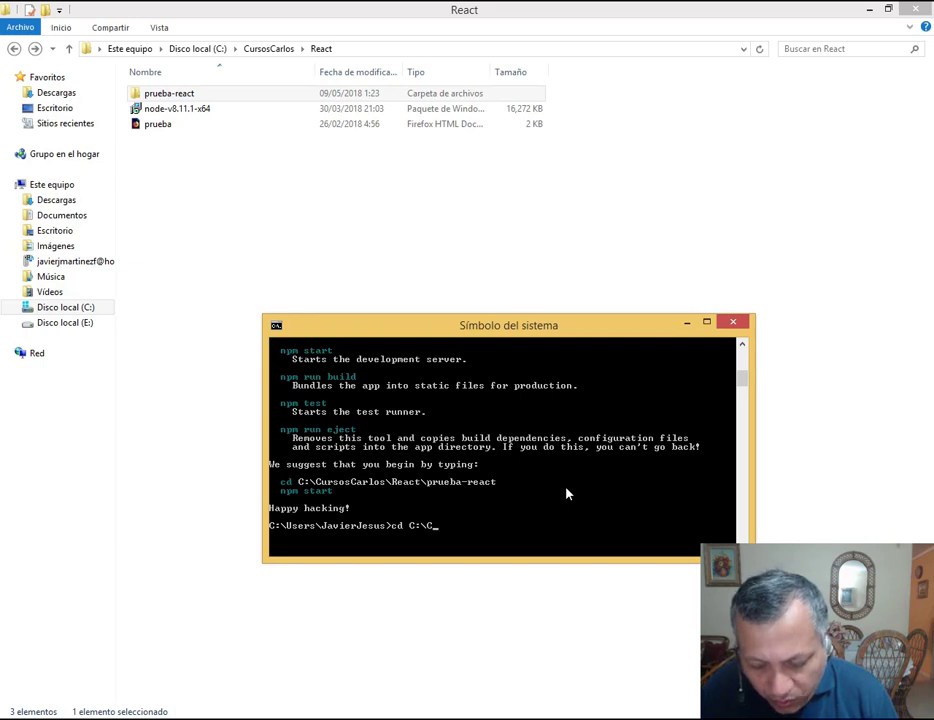
type("ursosCarl")
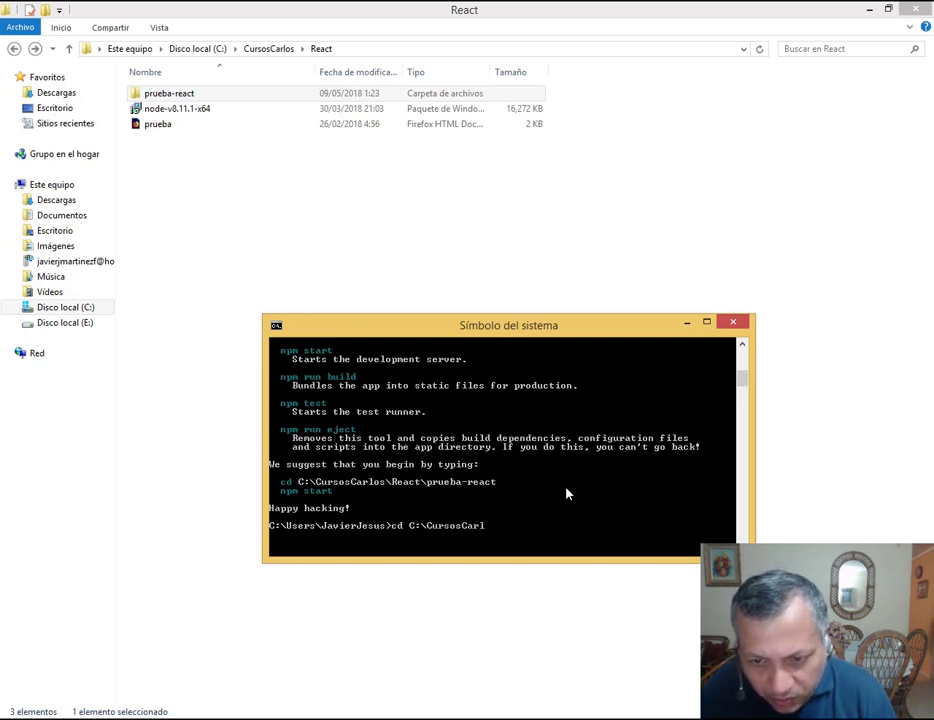
type("os\\")
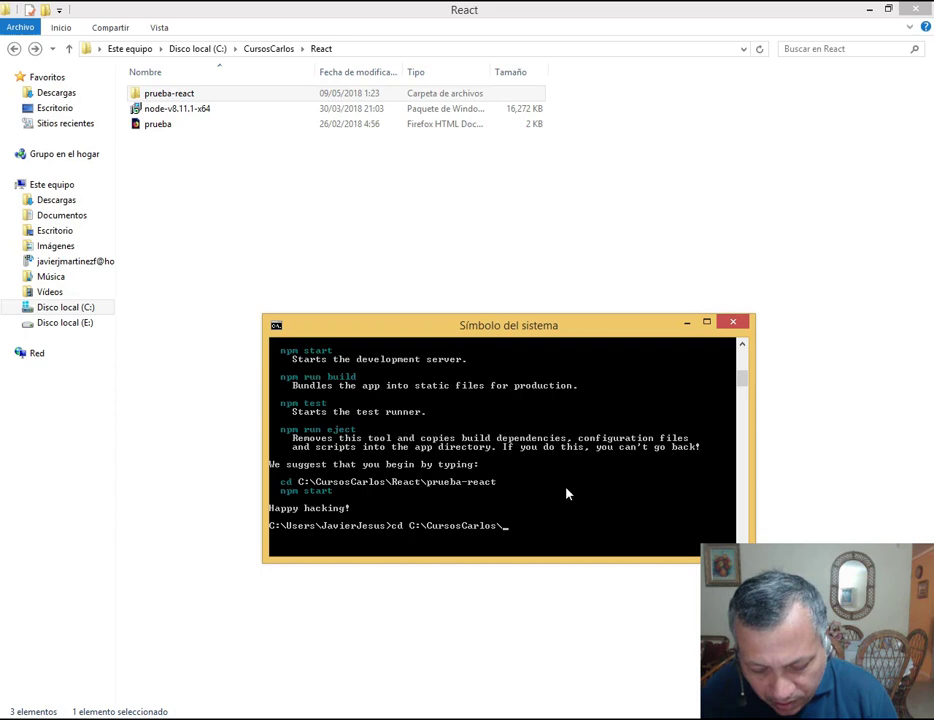
type("React")
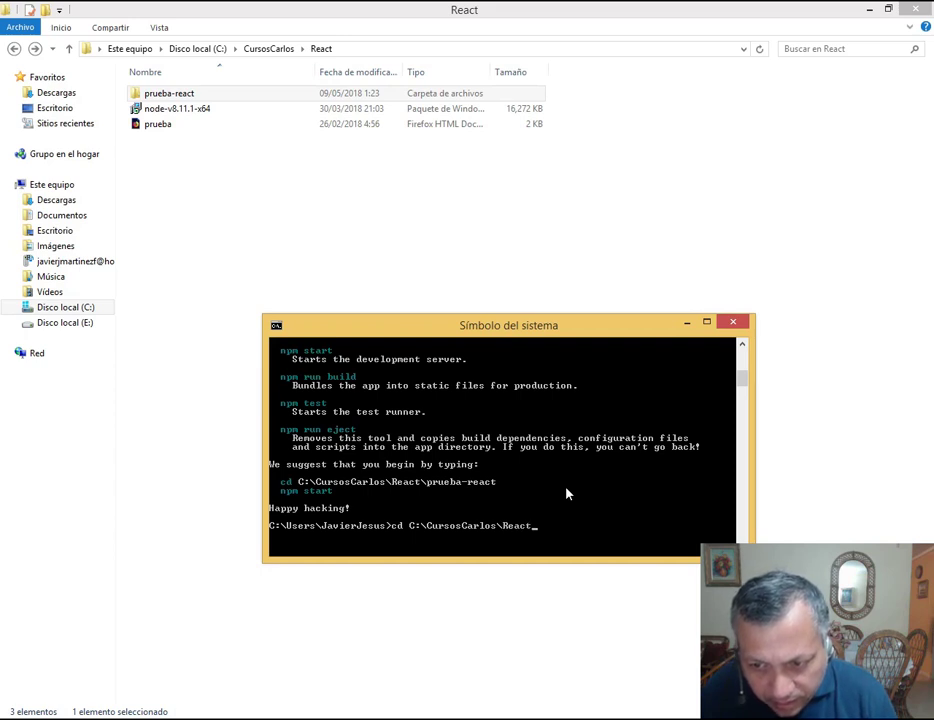
type("\\pr")
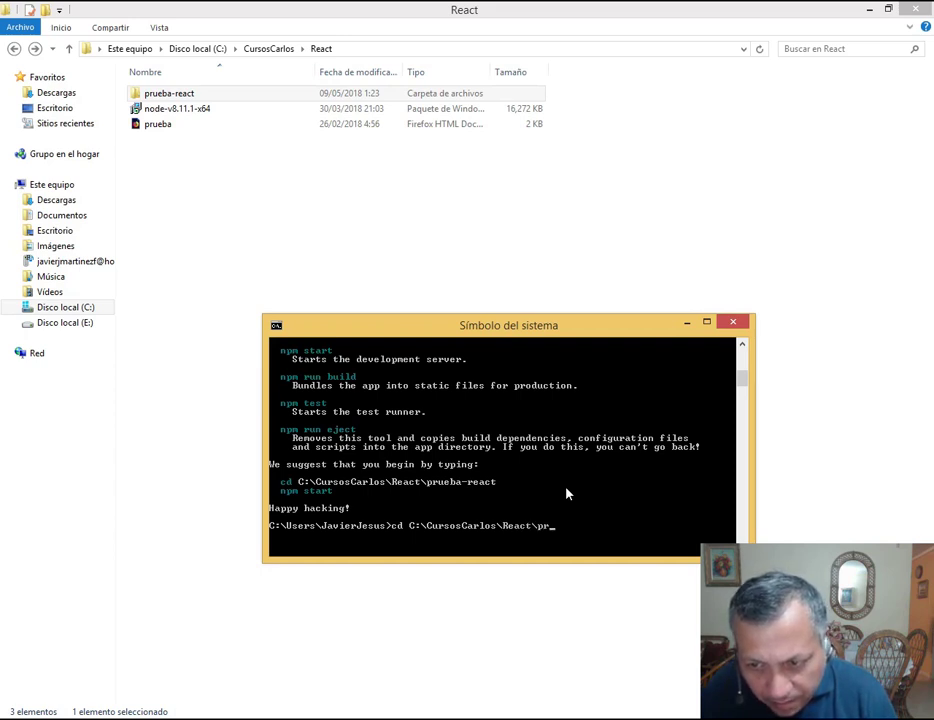
type("ueba-")
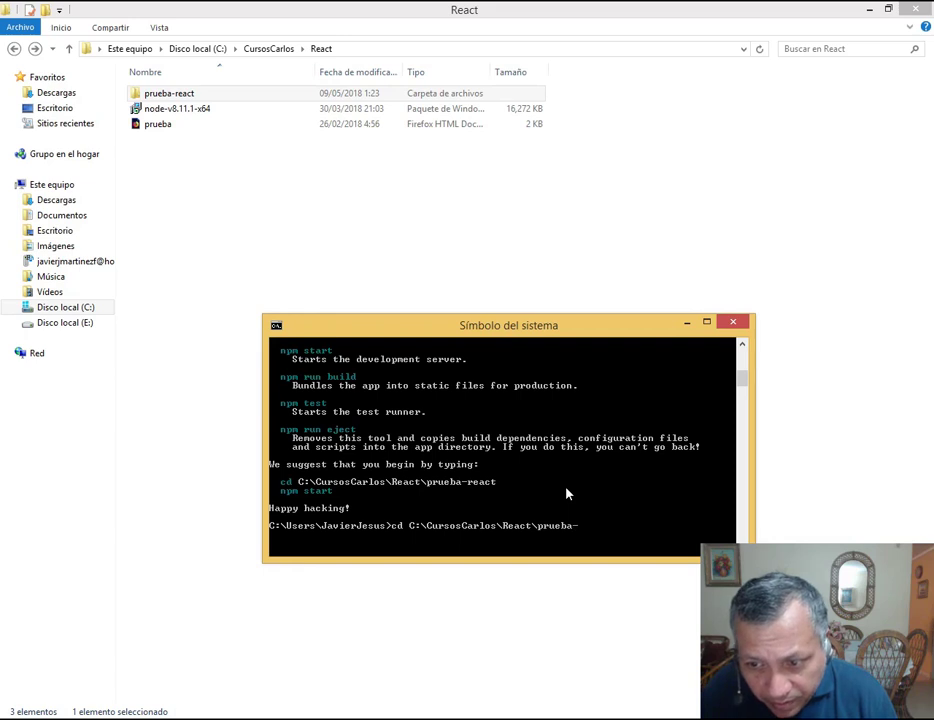
type("react")
key("Return")
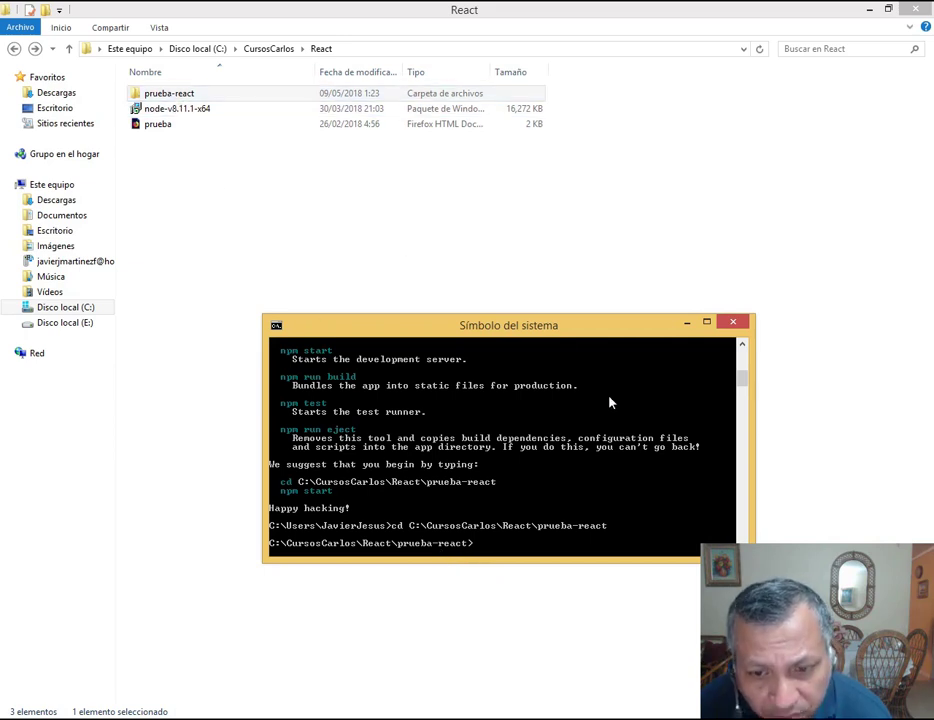
Step: Try to start the project's development server by running nmp start in the prueba-react folder
type("nm")
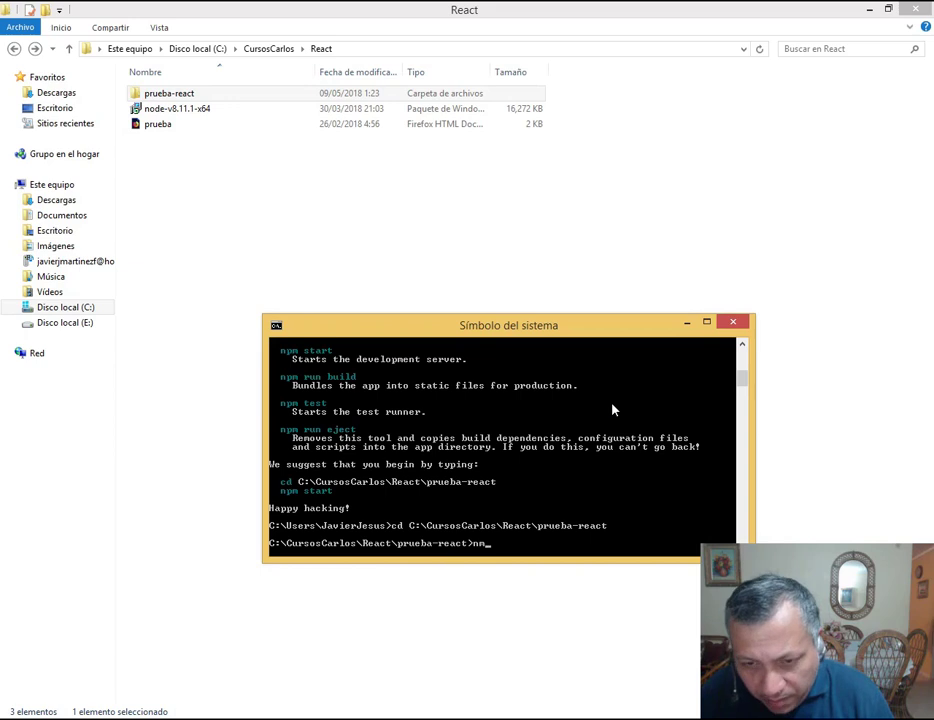
type("p stat")
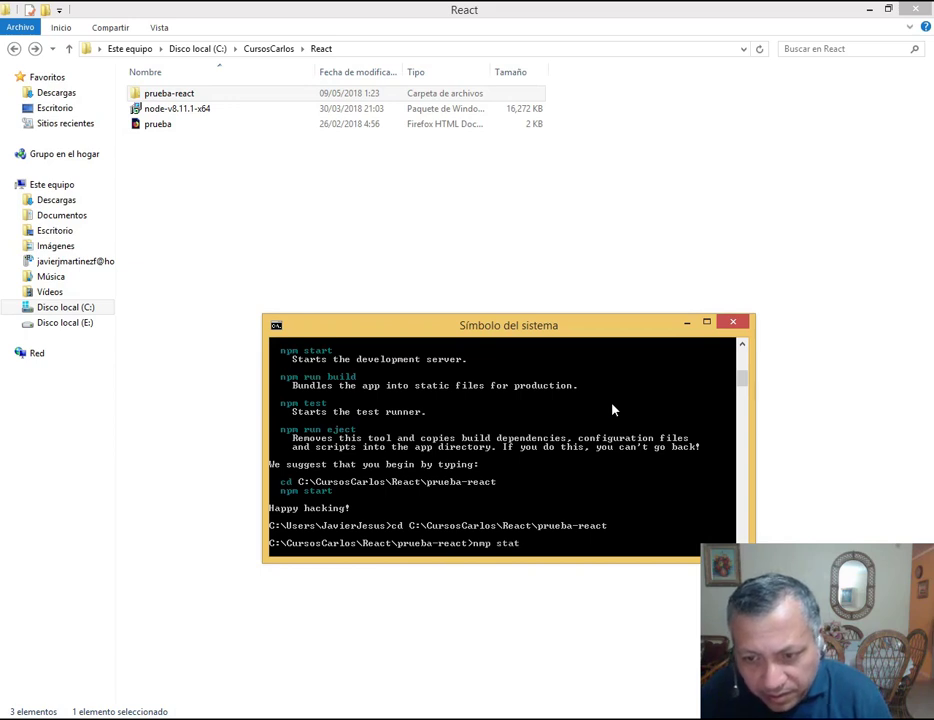
key("BackSpace")
type("rt")
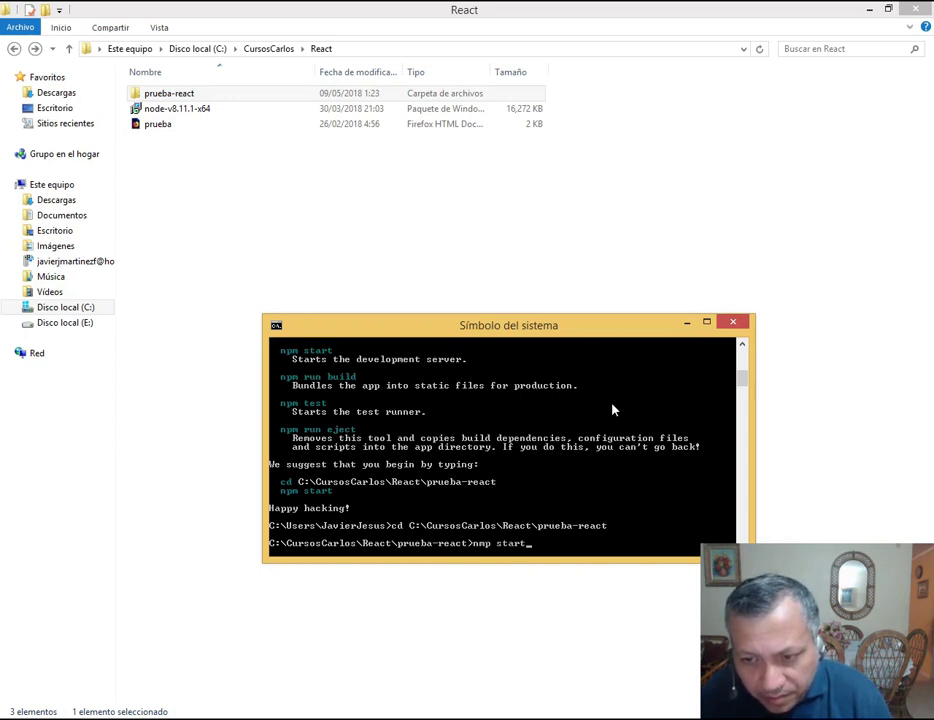
key("Return")
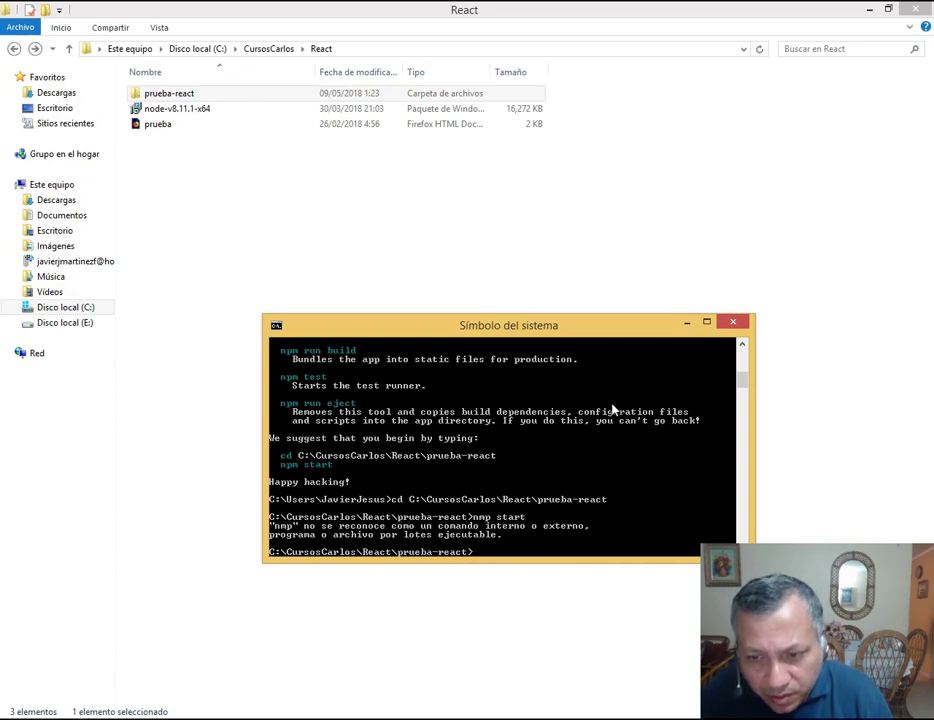
Step: Recall the previous command, correct it to npm start and run it to launch the development server
key("Up")
key("Left")
key("Left")
key("Left")
key("Left")
key("Left")
key("Left")
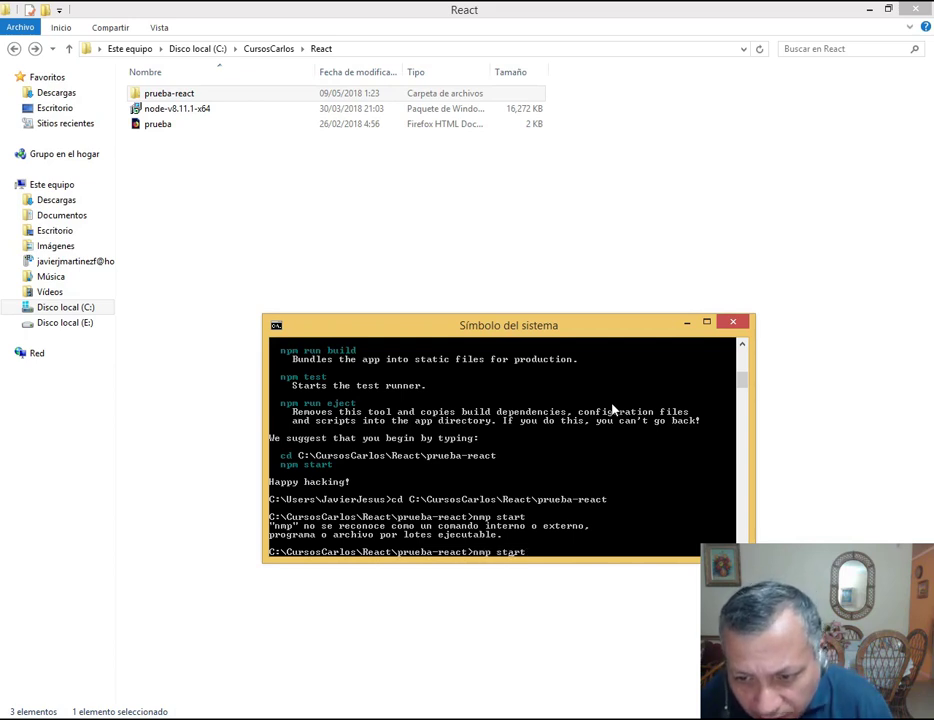
key("BackSpace")
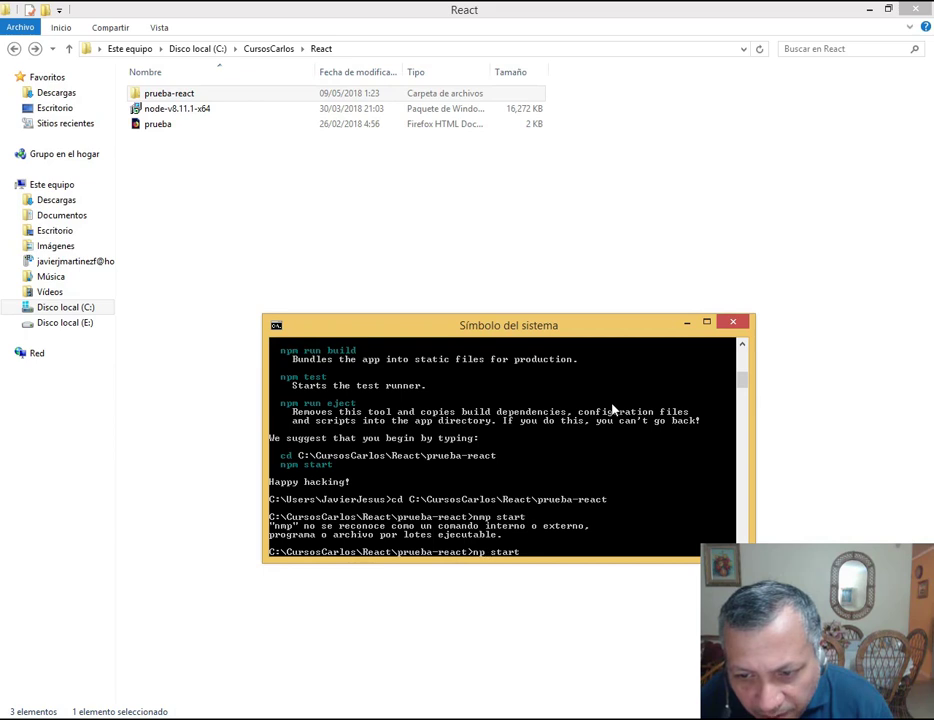
type("m")
key("Return")
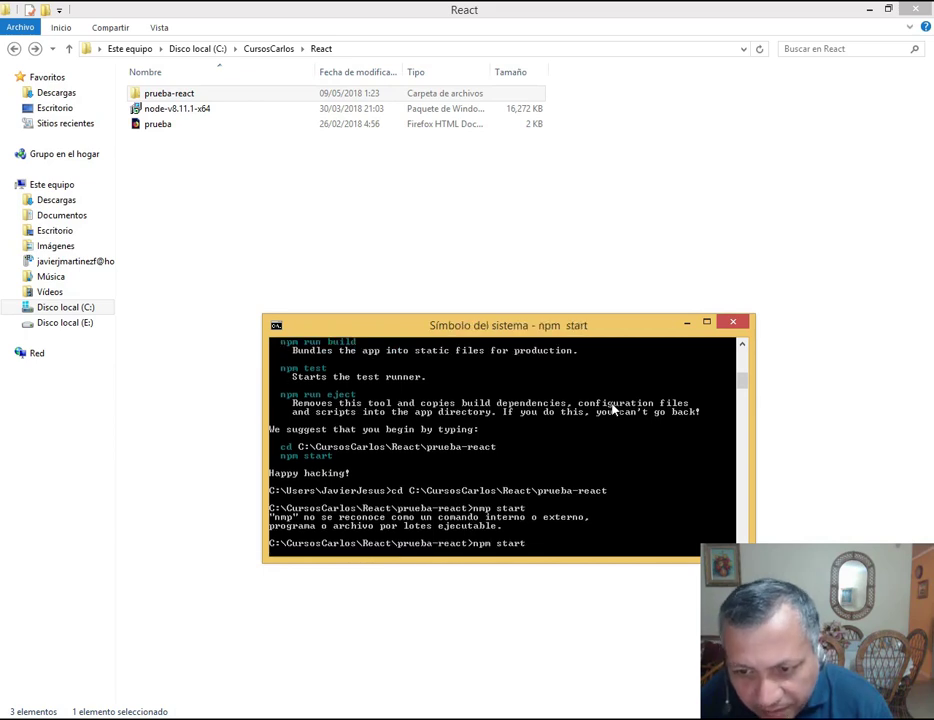